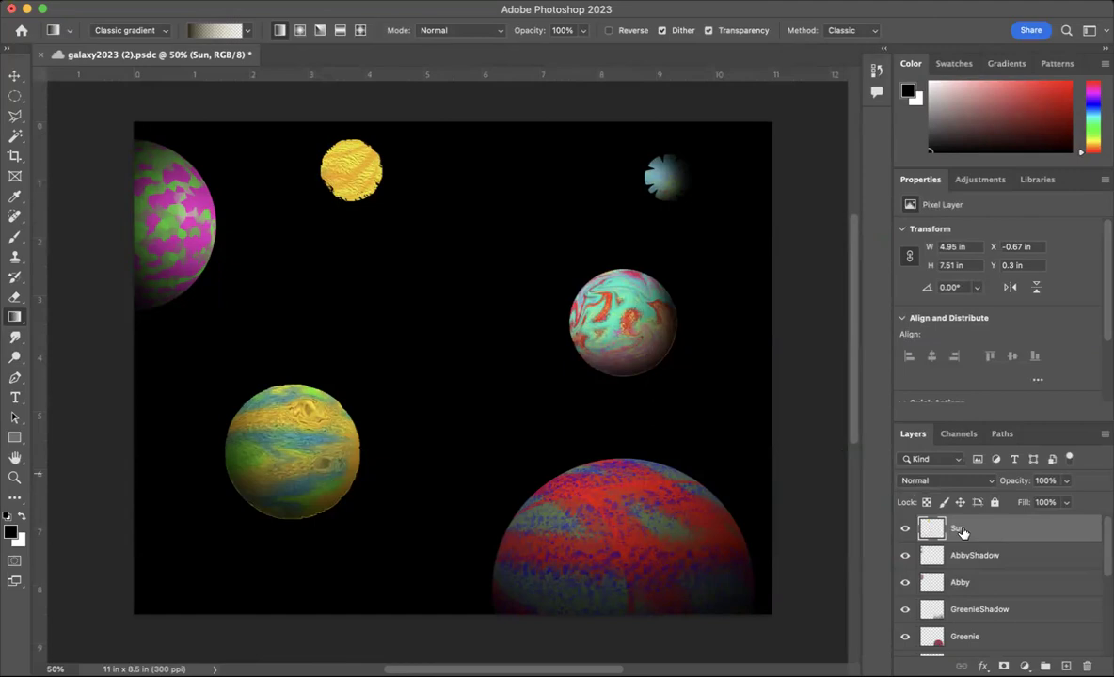
Select the pixels of the Sun layer.
{"action": "right_click", "coordinate": [961, 533]}
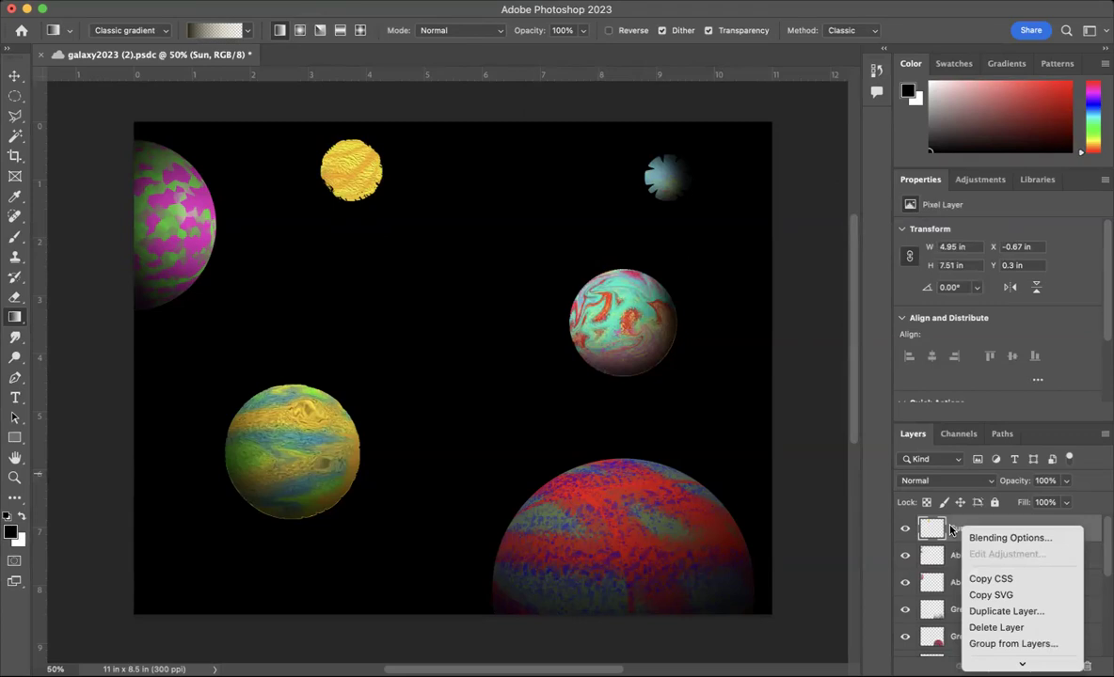
{"action": "left_click", "coordinate": [952, 532]}
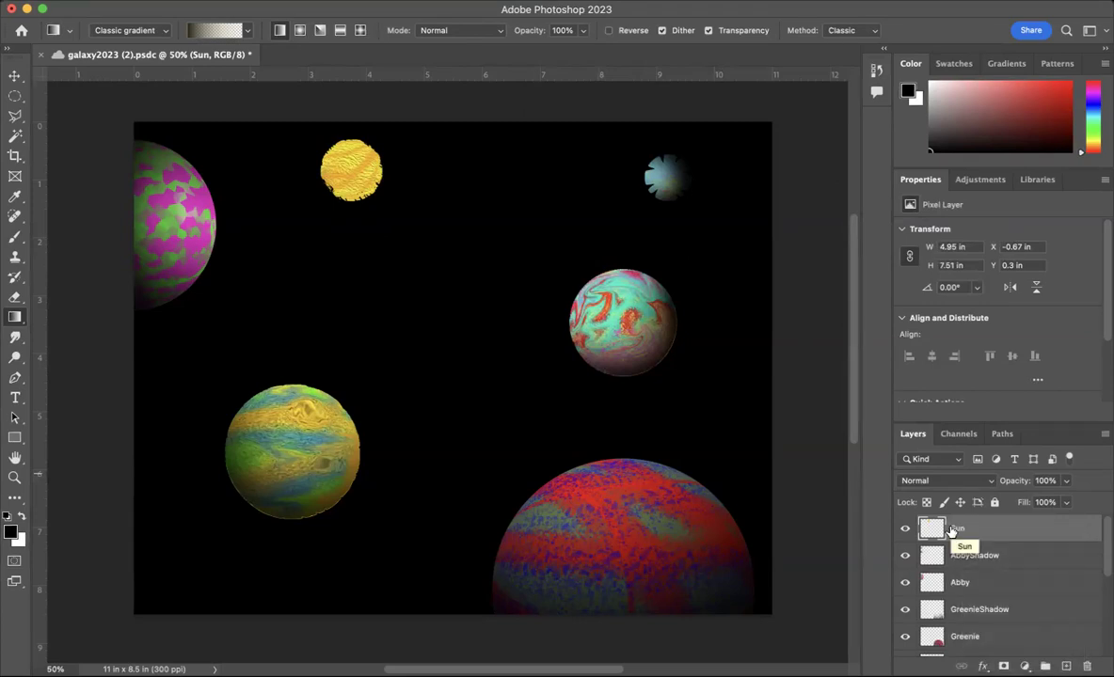
{"action": "right_click", "coordinate": [932, 532]}
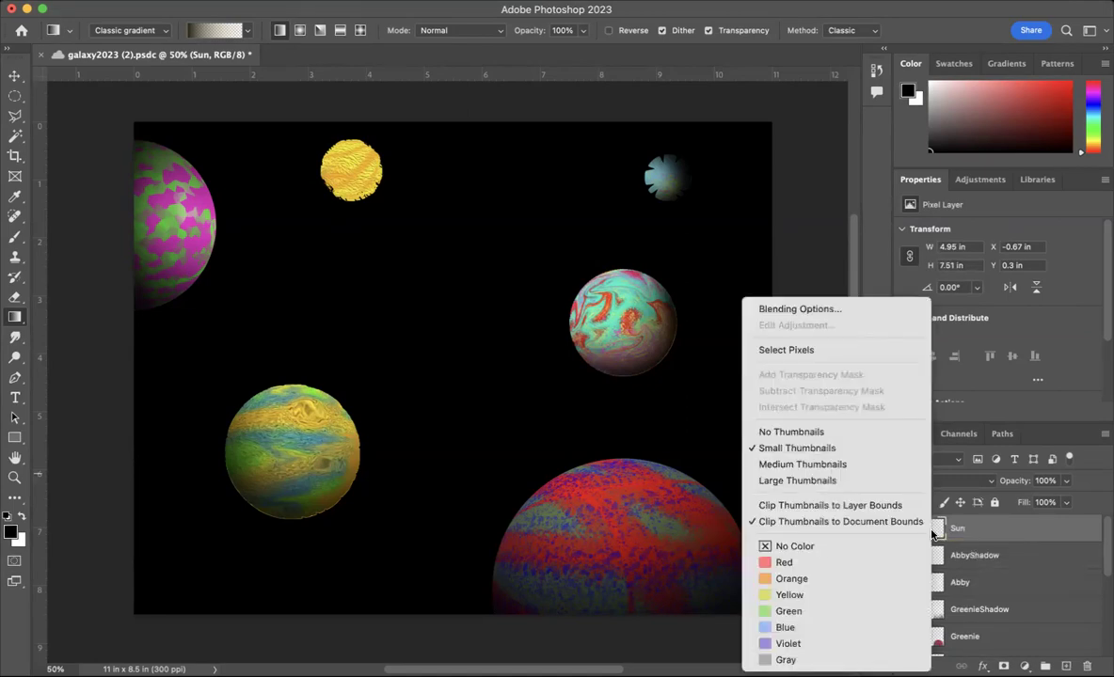
{"action": "left_click", "coordinate": [888, 352]}
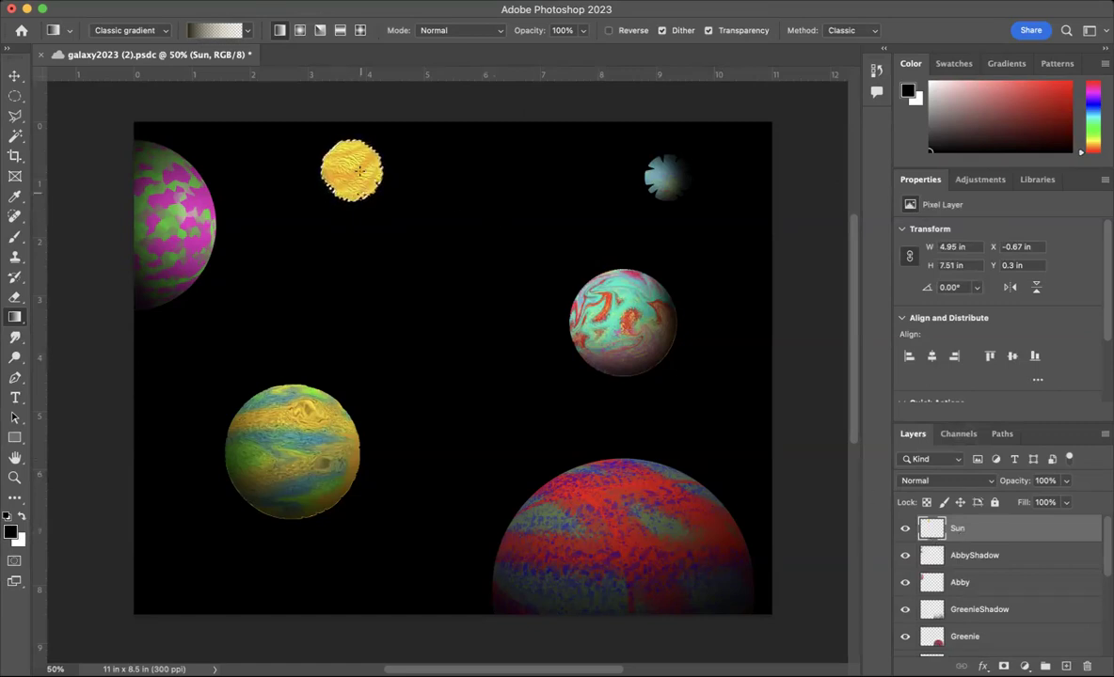
Set the Gradient tool to the Gradient mode for shading the yellow sun.
{"action": "key", "text": "super+equal"}
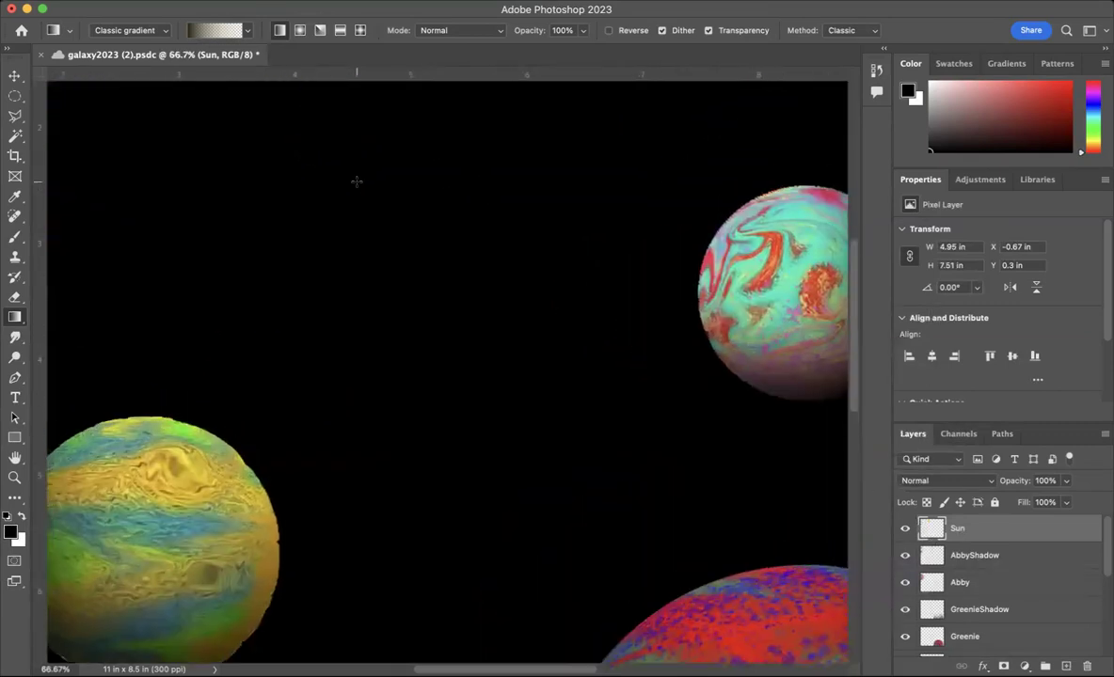
{"action": "key", "text": "super+equal"}
{"action": "key", "text": "super+equal"}
{"action": "scroll", "coordinate": [361, 188], "scroll_direction": "up", "scroll_amount": 2}
{"action": "scroll", "coordinate": [362, 188], "scroll_direction": "left", "scroll_amount": 2}
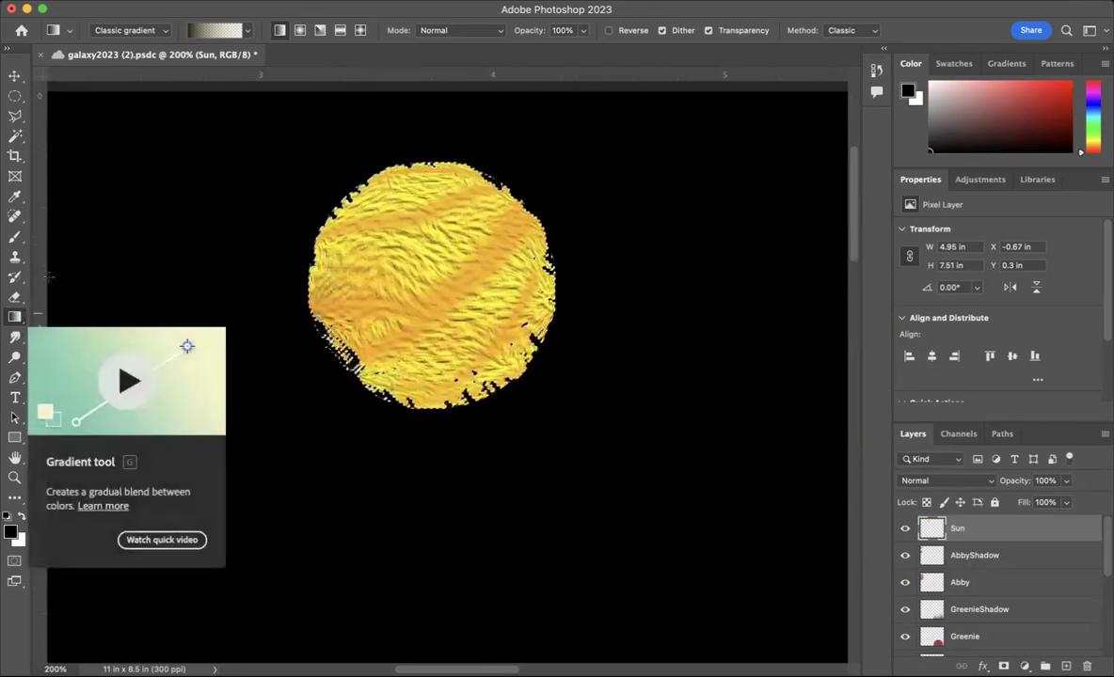
{"action": "left_click", "coordinate": [160, 32]}
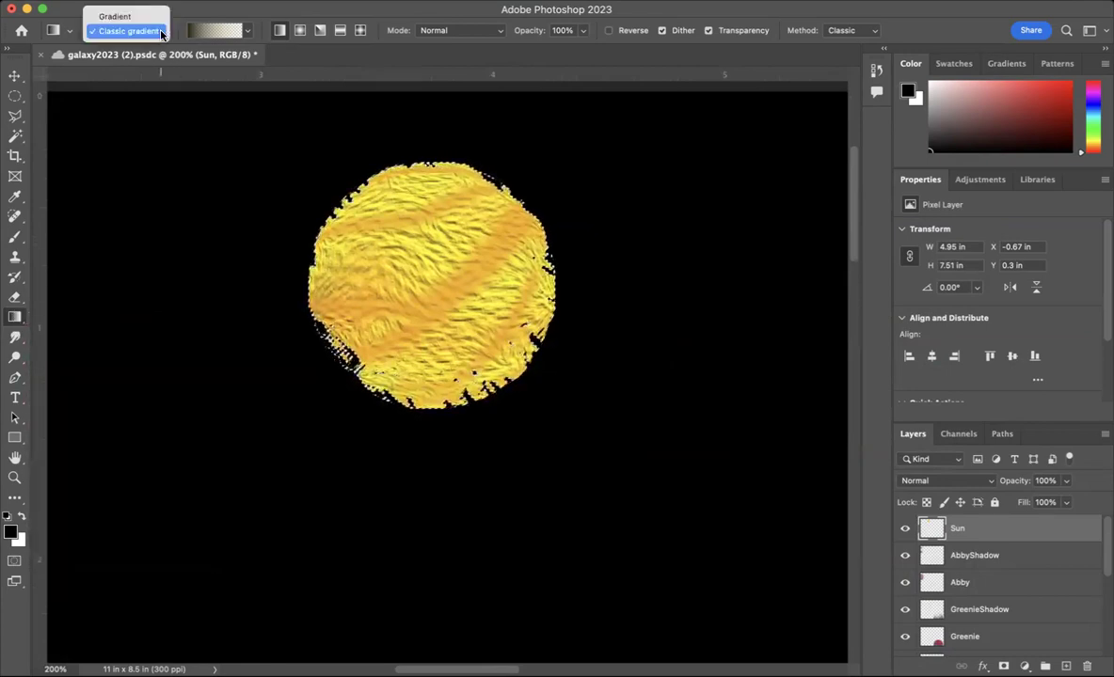
{"action": "left_click", "coordinate": [132, 16]}
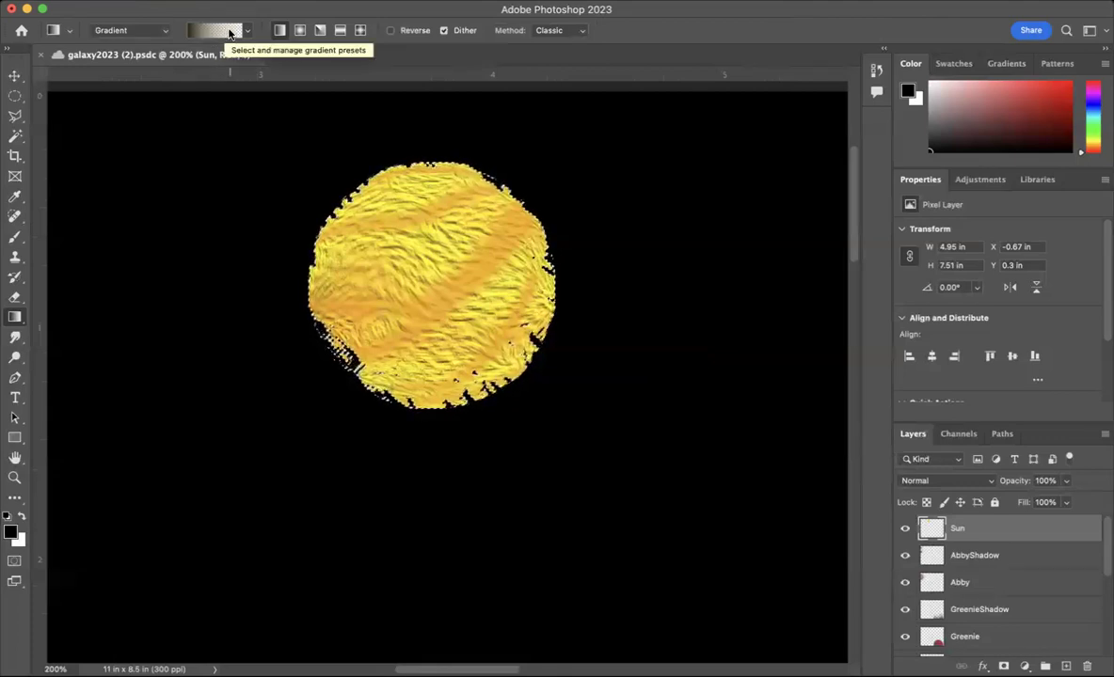
Set the foreground colour to the dark olive 2e2d21, based on a yellow sampled from the sun.
{"action": "left_click", "coordinate": [12, 532]}
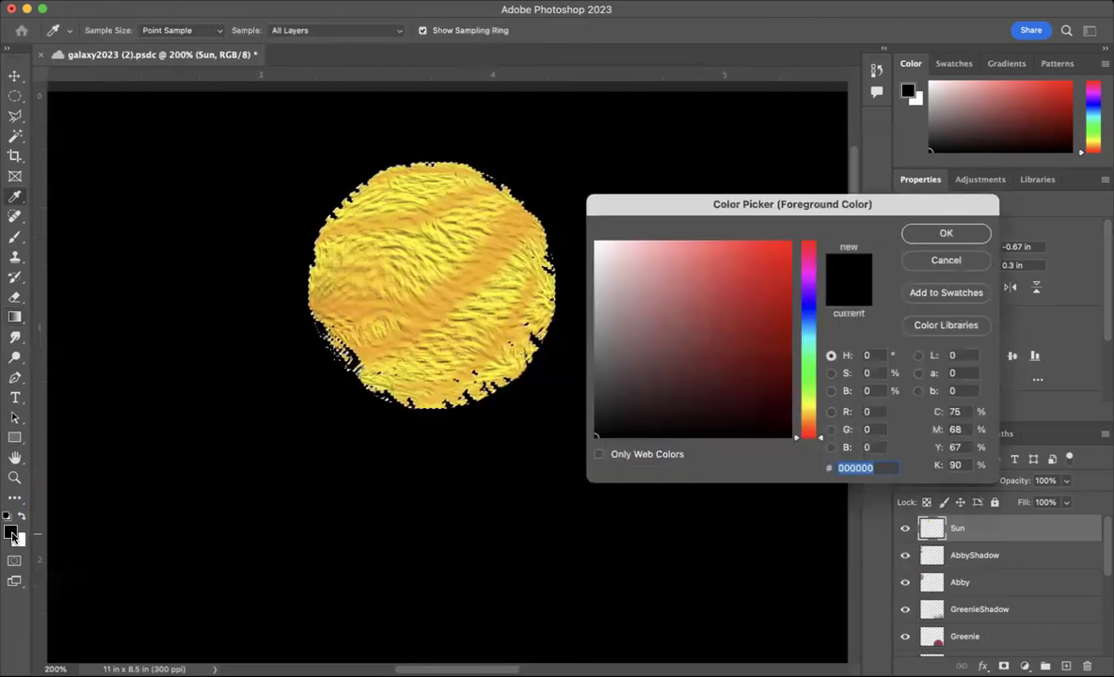
{"action": "left_click", "coordinate": [807, 412]}
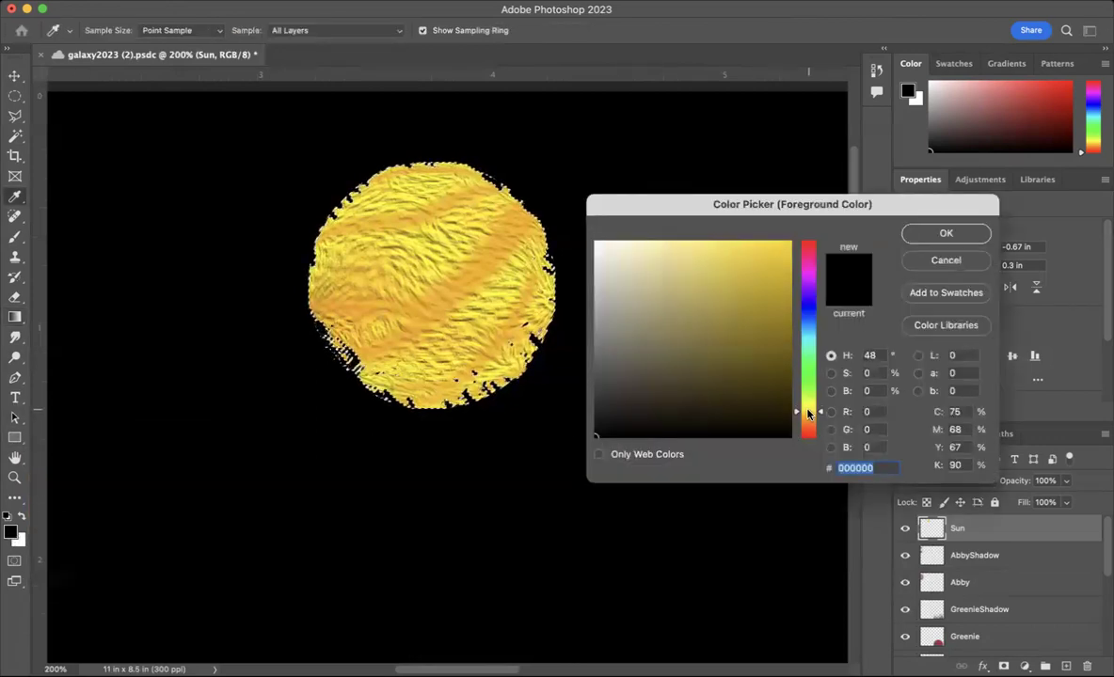
{"action": "left_click_drag", "start_coordinate": [693, 389], "coordinate": [654, 399]}
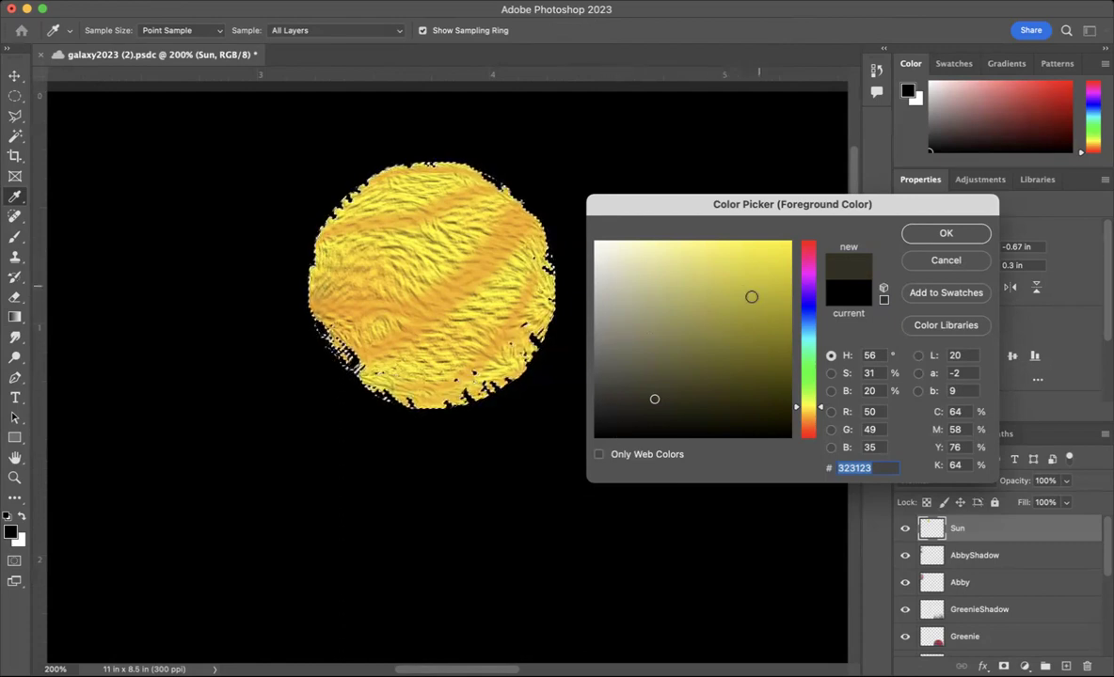
{"action": "left_click", "coordinate": [456, 280]}
{"action": "left_click", "coordinate": [434, 298]}
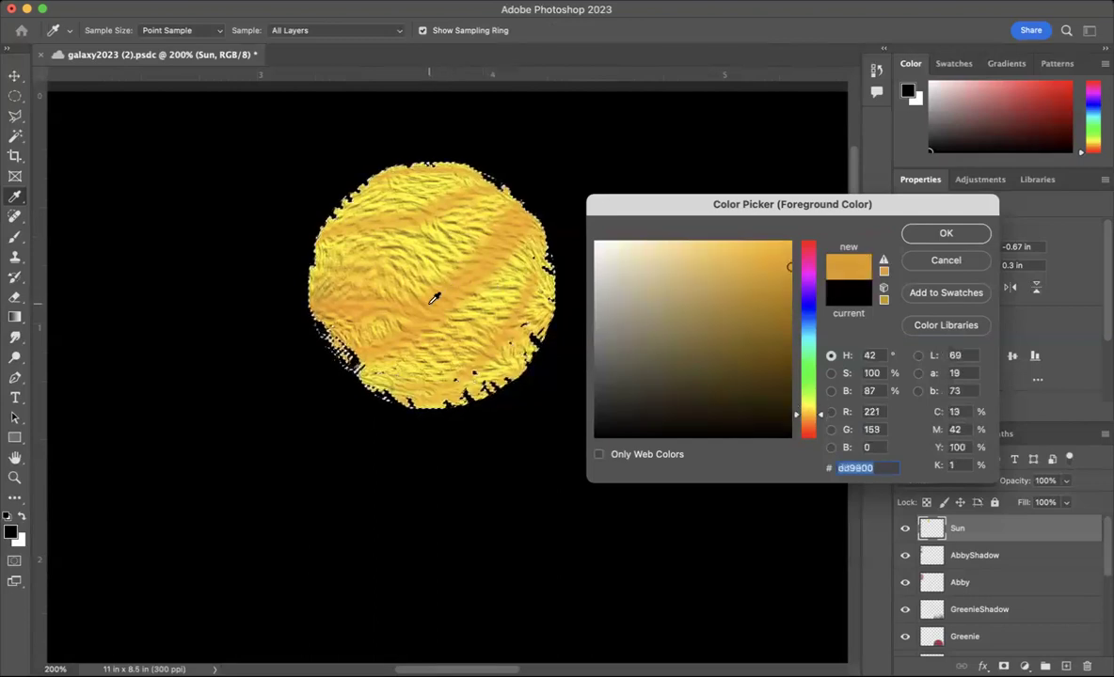
{"action": "left_click", "coordinate": [436, 366]}
{"action": "left_click_drag", "start_coordinate": [733, 351], "coordinate": [649, 402]}
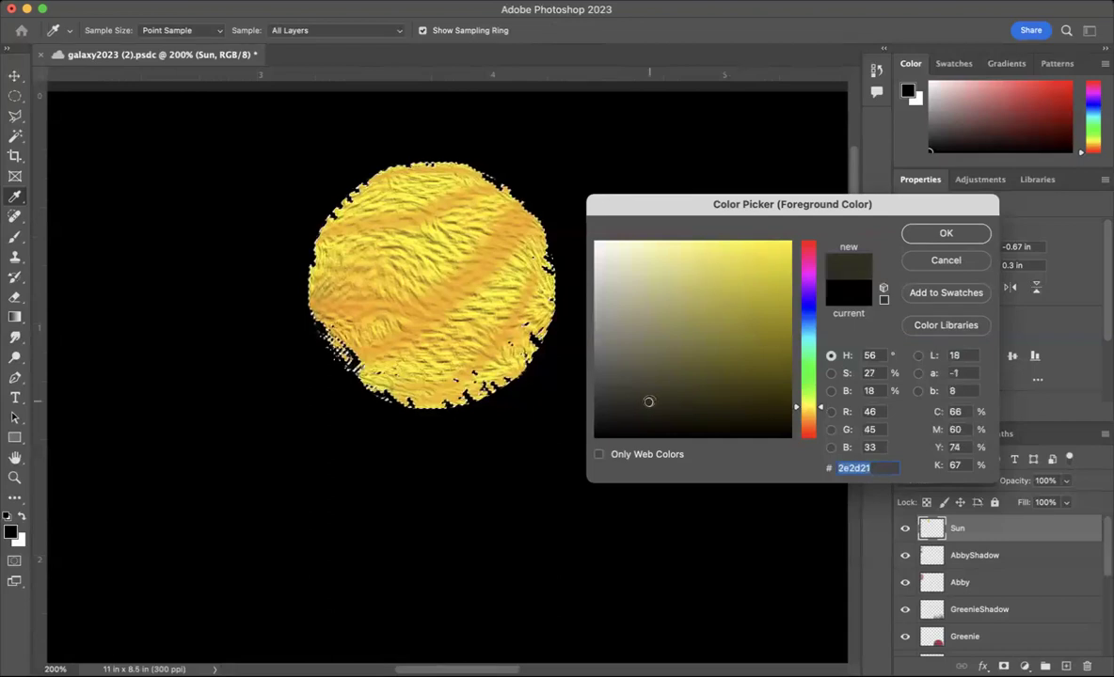
{"action": "left_click", "coordinate": [943, 235]}
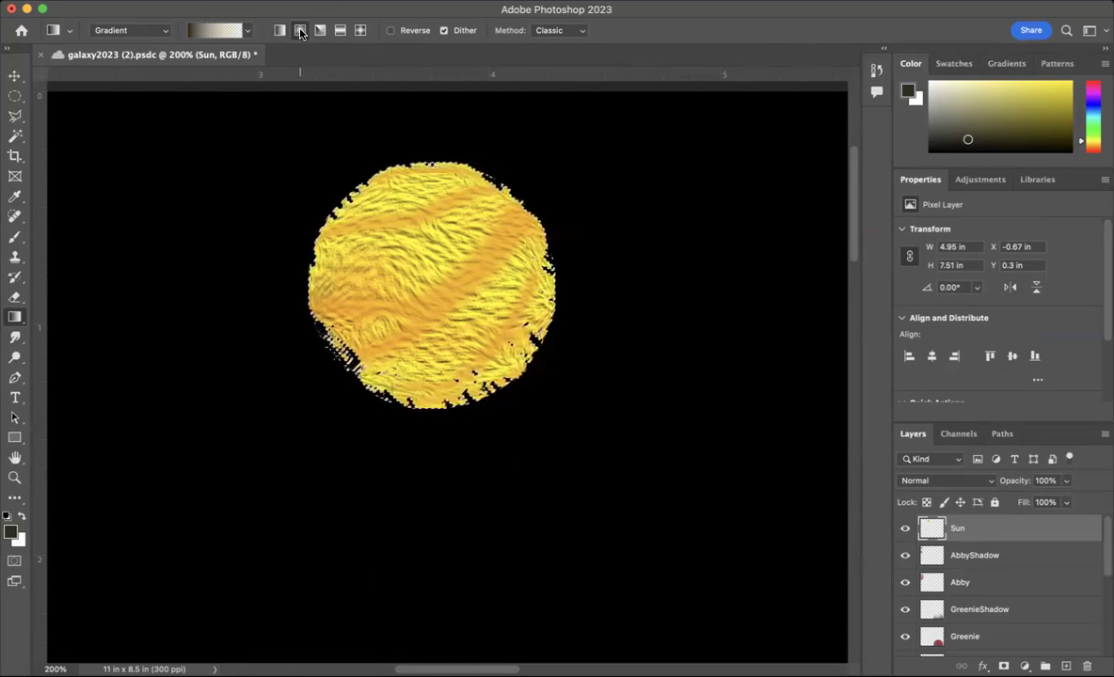
Create a radial gradient fill from the sun's centre past its edge, and reverse it so the dark colour lies outside.
{"action": "left_click", "coordinate": [300, 31]}
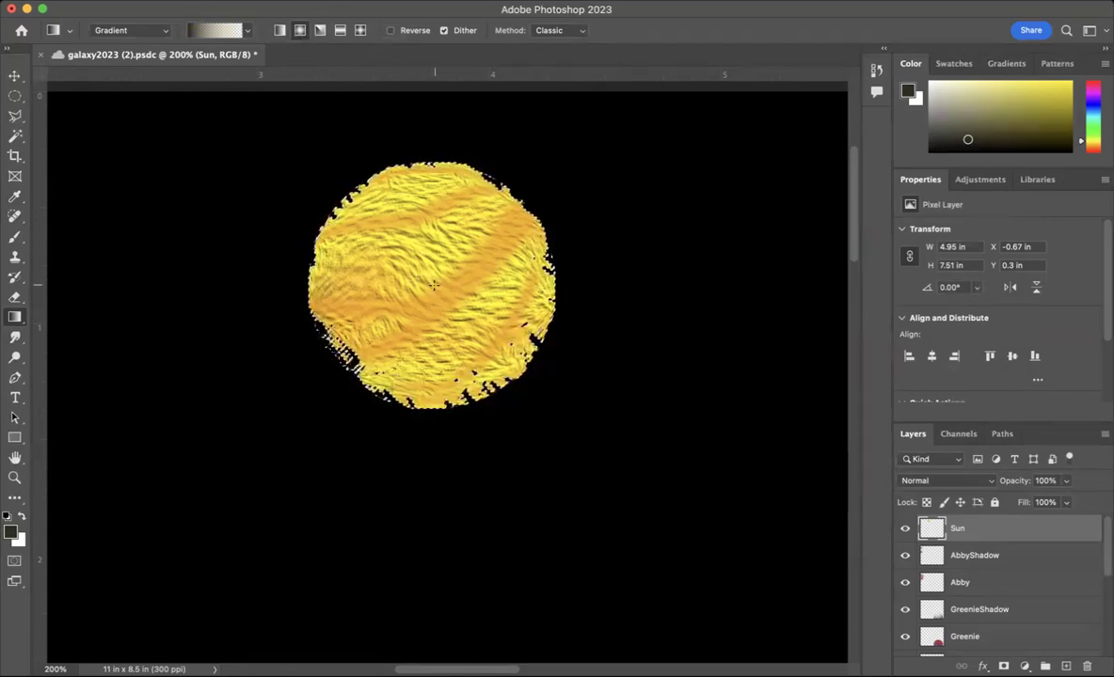
{"action": "left_click_drag", "start_coordinate": [494, 396], "coordinate": [480, 432]}
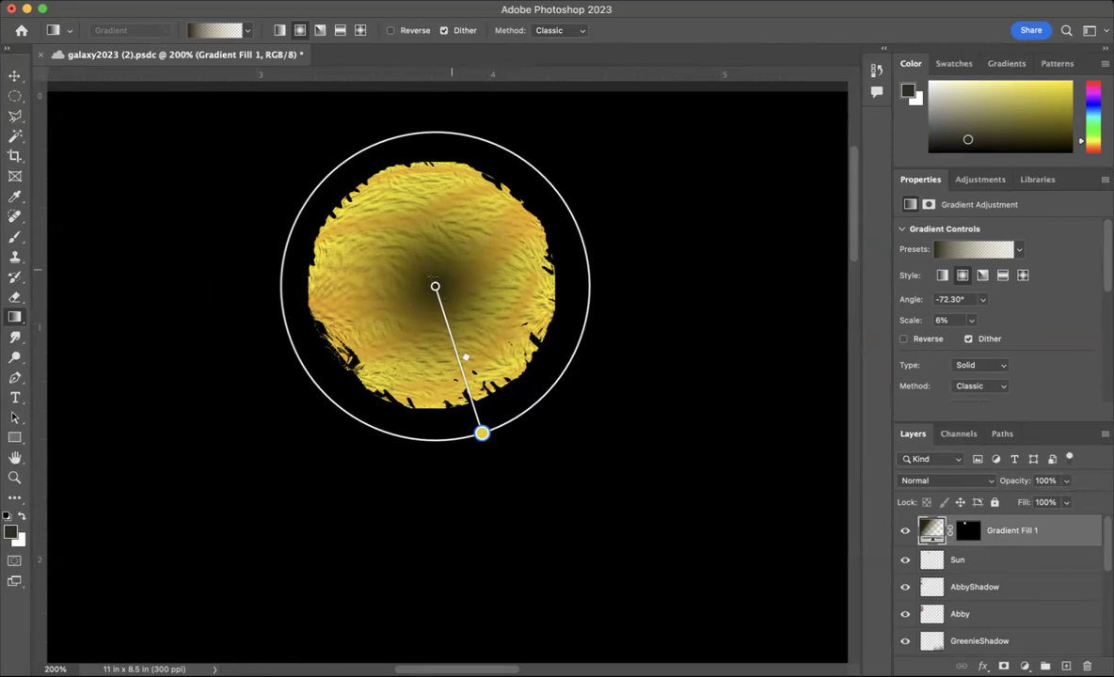
{"action": "left_click", "coordinate": [392, 31]}
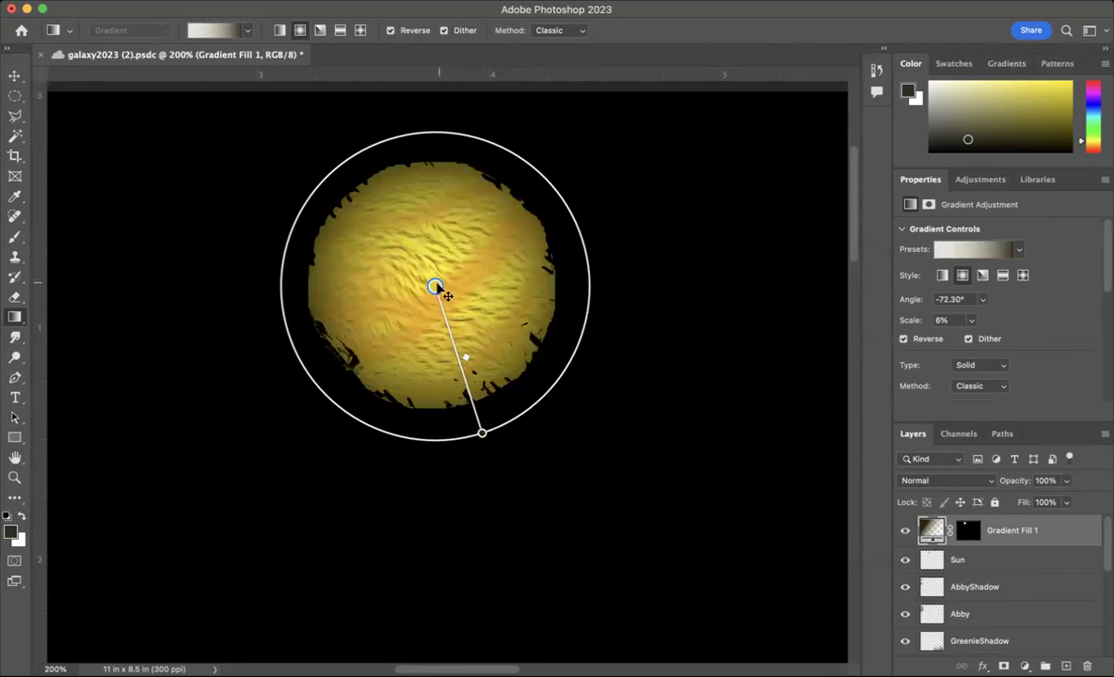
Shift the radial gradient's centre slightly down and right on the sun, and save the document.
{"action": "mouse_move", "coordinate": [435, 286]}
{"action": "left_mouse_down"}
{"action": "mouse_move", "coordinate": [439, 312]}
{"action": "mouse_move", "coordinate": [471, 305]}
{"action": "mouse_move", "coordinate": [460, 291]}
{"action": "mouse_move", "coordinate": [428, 292]}
{"action": "mouse_move", "coordinate": [438, 306]}
{"action": "mouse_move", "coordinate": [425, 290]}
{"action": "mouse_move", "coordinate": [447, 300]}
{"action": "left_mouse_up"}
{"action": "key", "text": "ctrl+s"}
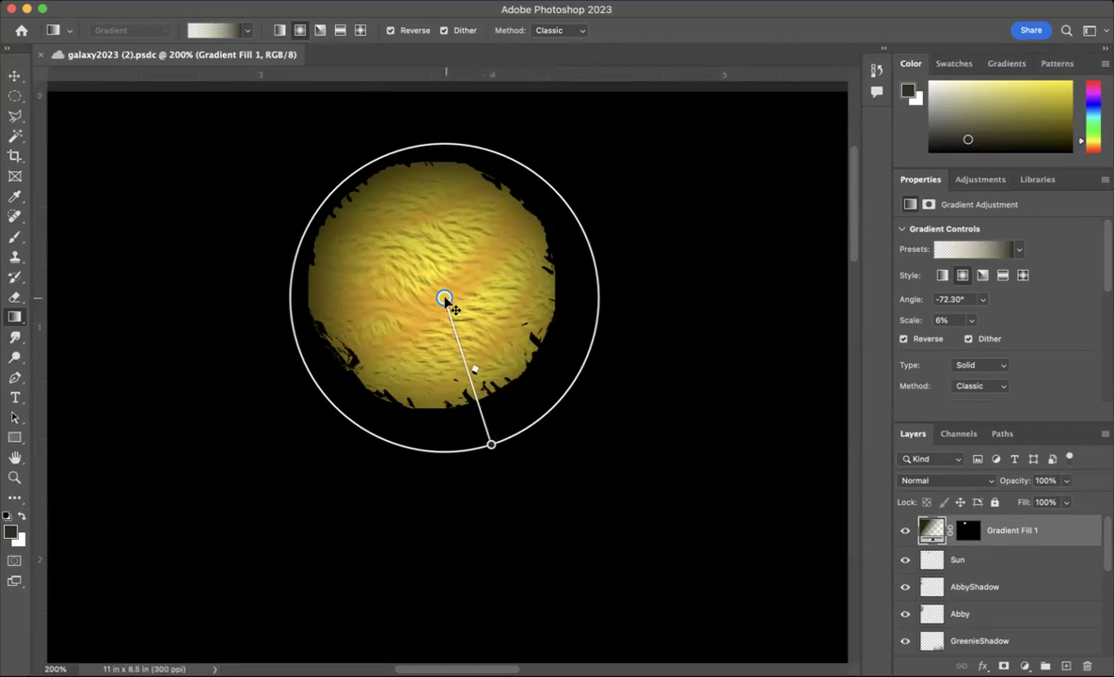
Try the opaque dark-to-white preset from the Basics group on the sun's gradient fill.
{"action": "left_click", "coordinate": [472, 365]}
{"action": "left_click", "coordinate": [248, 34]}
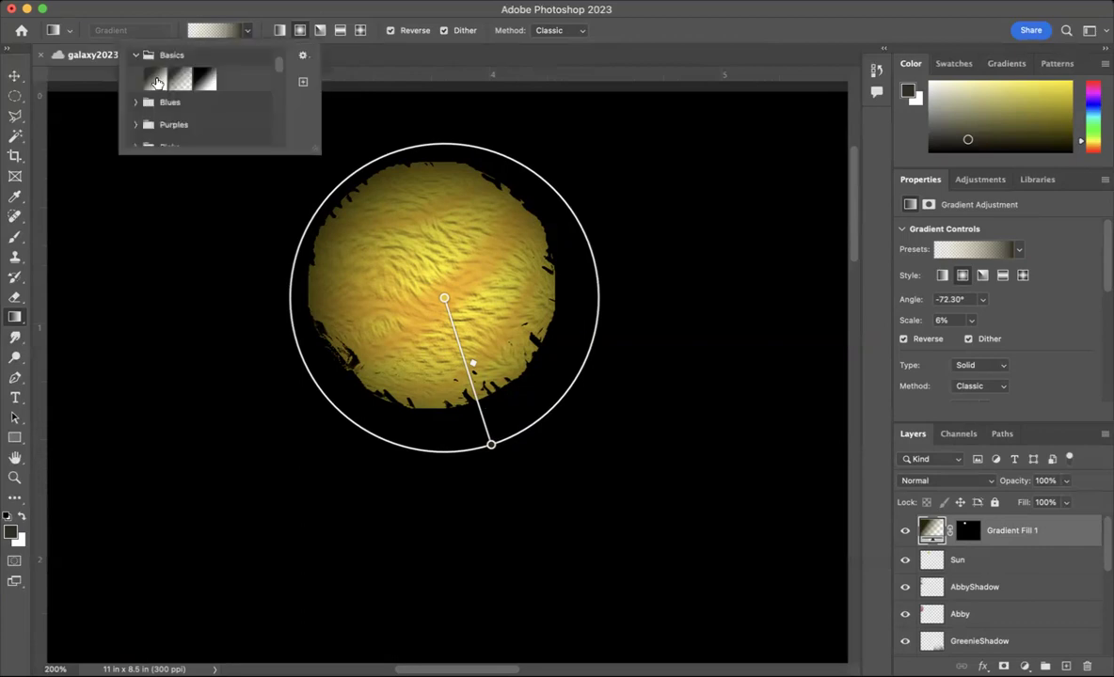
{"action": "left_click", "coordinate": [155, 79]}
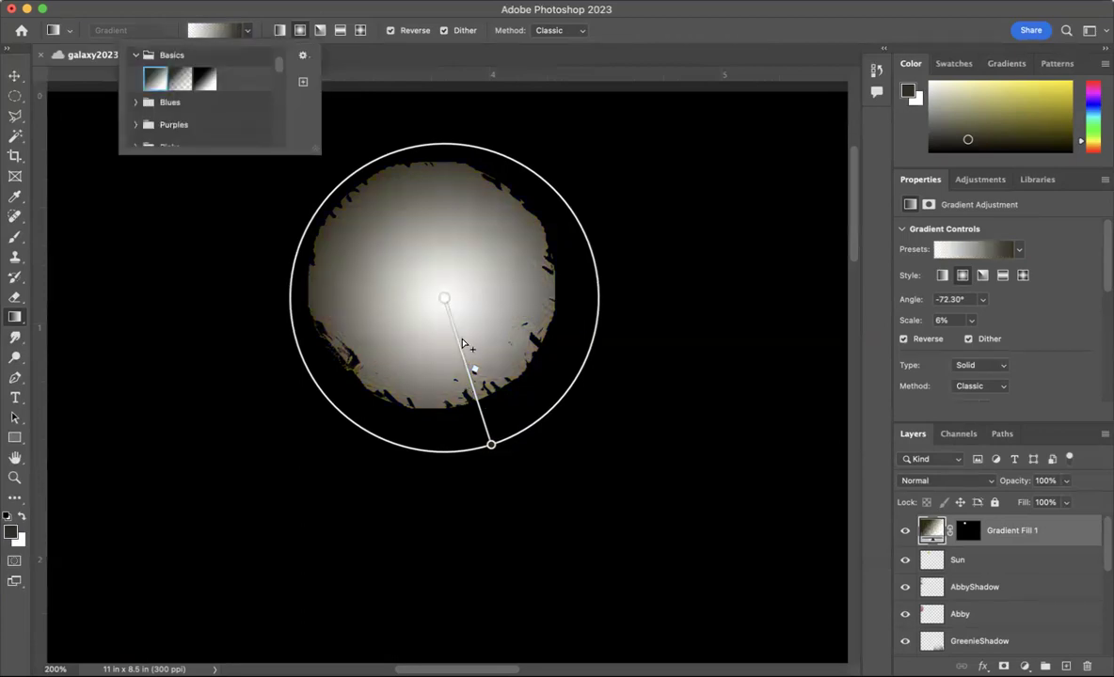
{"action": "left_click", "coordinate": [463, 350]}
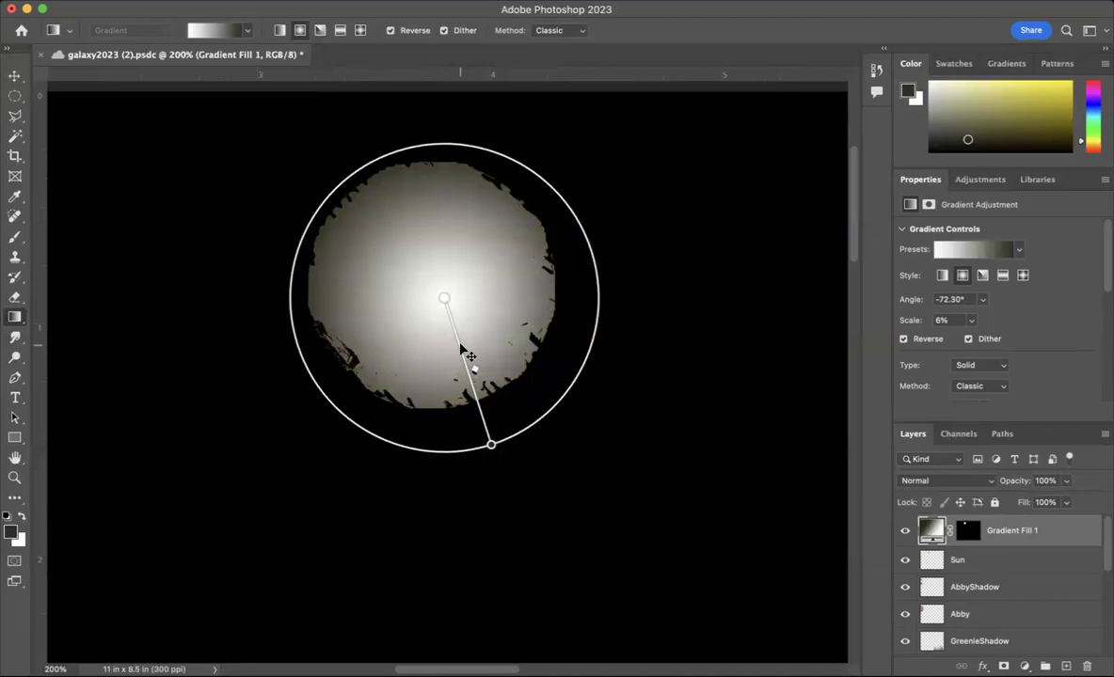
{"action": "right_click", "coordinate": [461, 348]}
{"action": "left_click", "coordinate": [462, 354]}
Apply the dark-to-transparent preset from the Basics group, then centre the radial gradient and fit it closely around the sun.
{"action": "left_click", "coordinate": [242, 30]}
{"action": "left_click", "coordinate": [183, 78]}
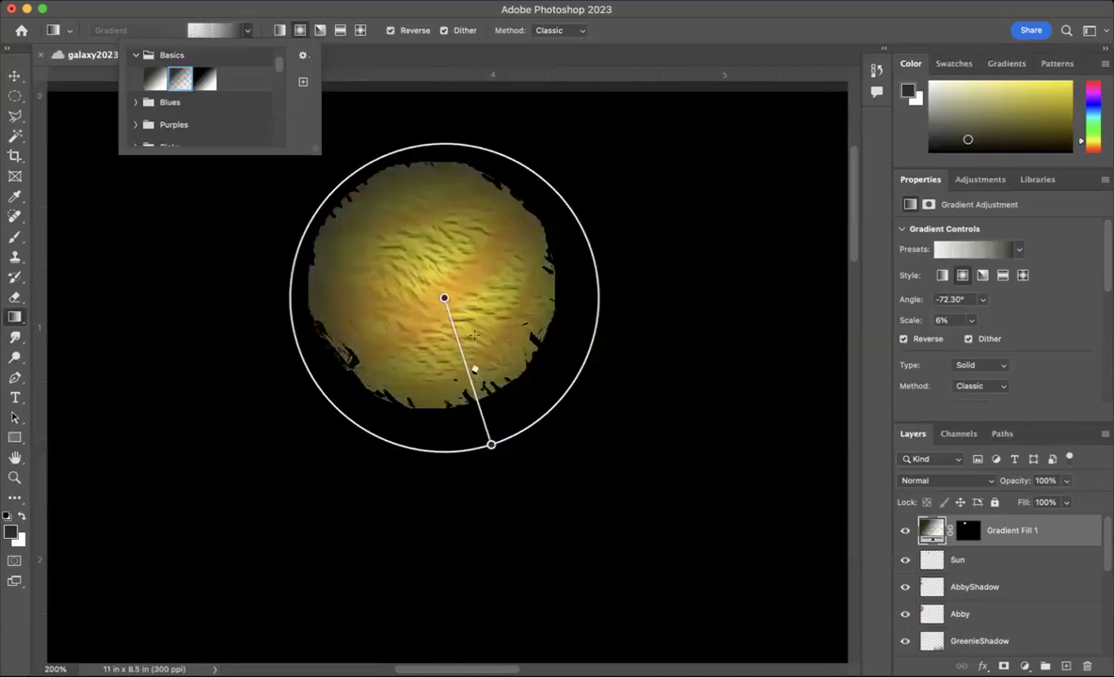
{"action": "left_click", "coordinate": [445, 301]}
{"action": "left_click_drag", "start_coordinate": [445, 302], "coordinate": [441, 299]}
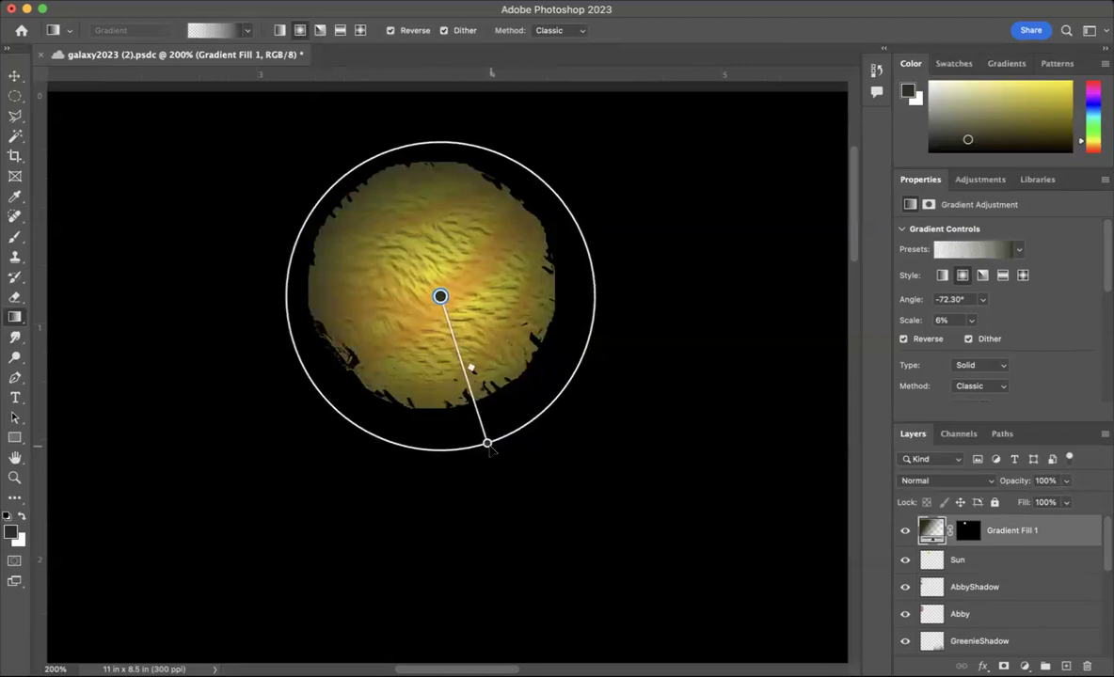
{"action": "left_click_drag", "start_coordinate": [508, 440], "coordinate": [637, 400]}
{"action": "left_click_drag", "start_coordinate": [507, 439], "coordinate": [428, 286]}
Change the gradient's outer colour stop to the near-black olive 191811.
{"action": "double_click", "coordinate": [559, 246]}
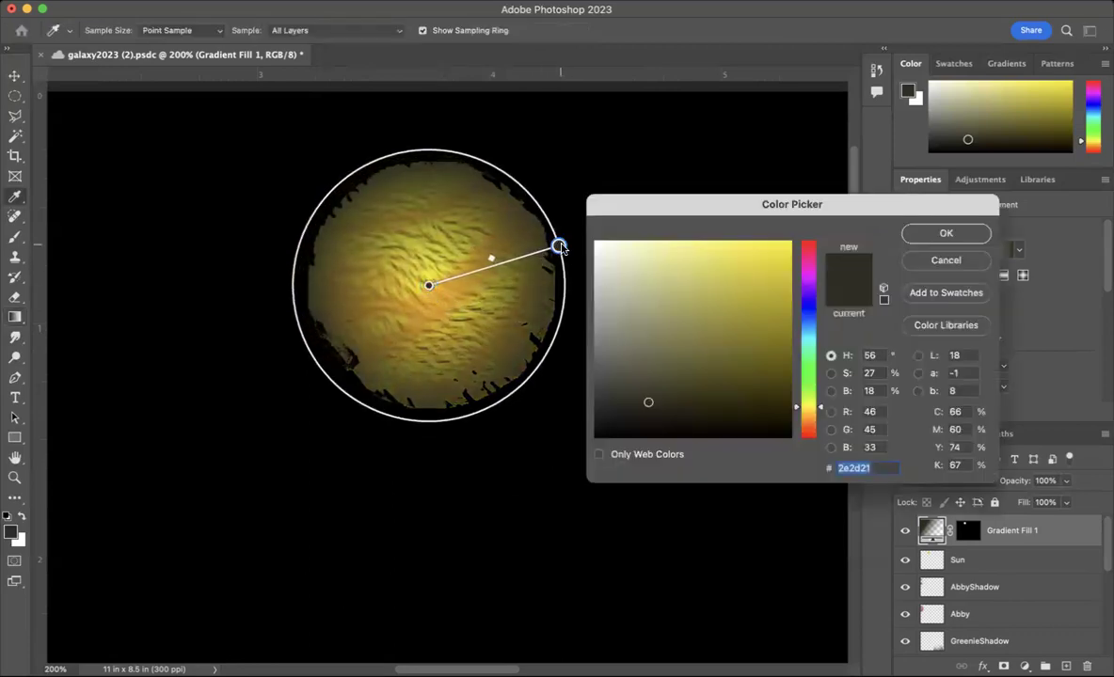
{"action": "left_click", "coordinate": [564, 237]}
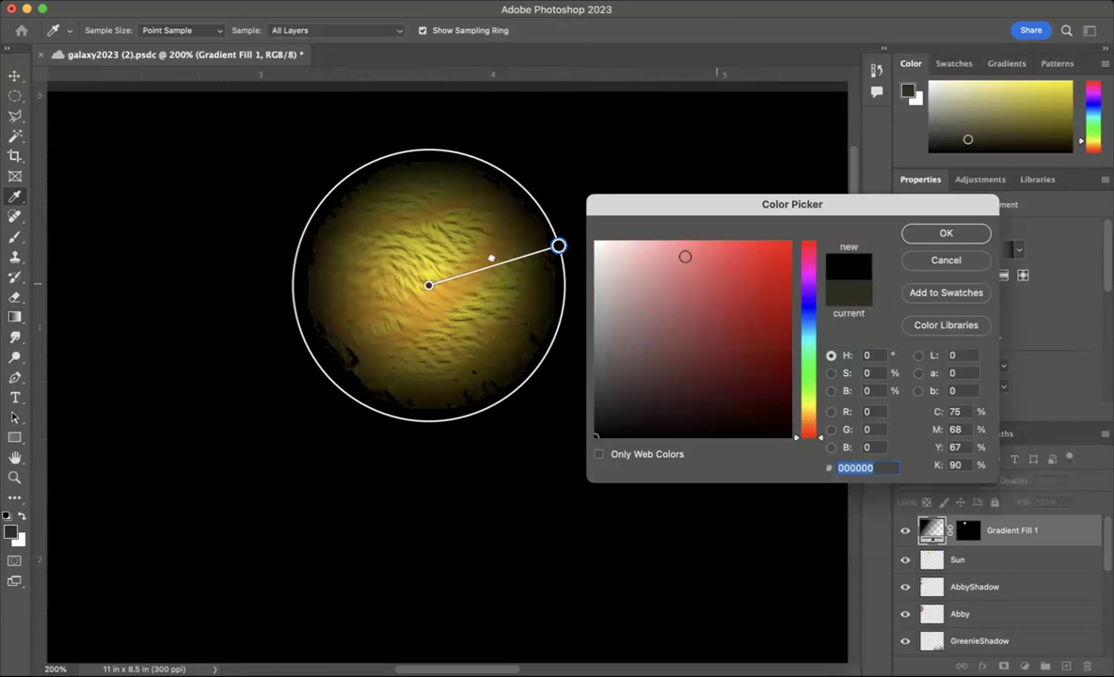
{"action": "left_click", "coordinate": [634, 425]}
{"action": "left_click", "coordinate": [641, 424]}
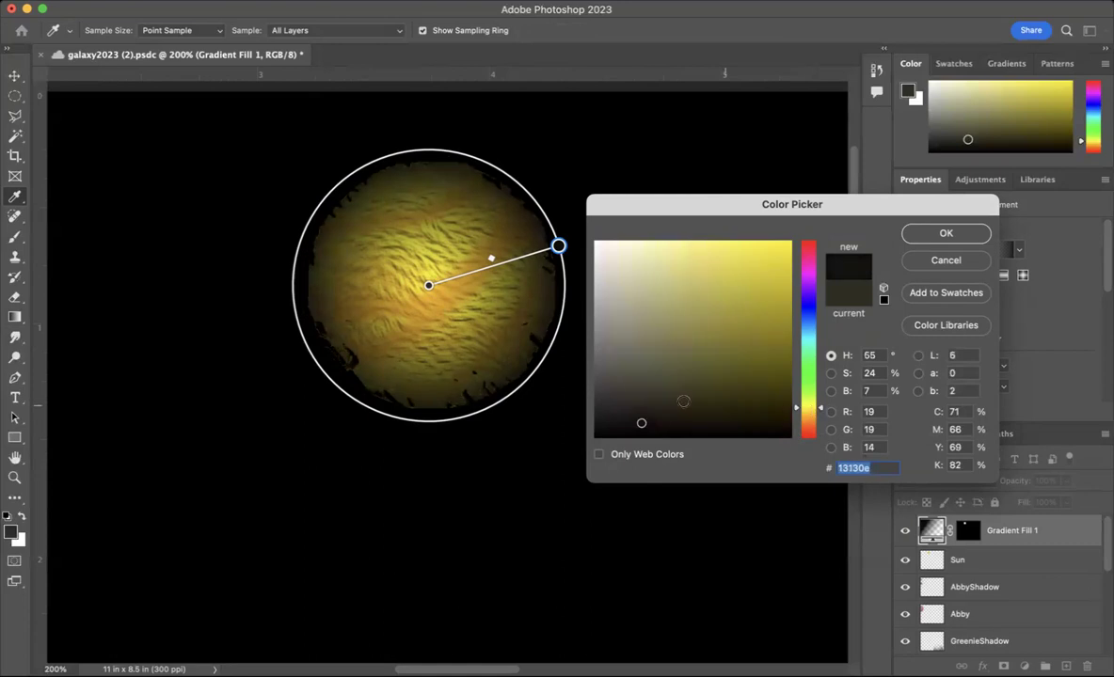
{"action": "left_click", "coordinate": [653, 424]}
{"action": "left_click_drag", "start_coordinate": [653, 423], "coordinate": [658, 418]}
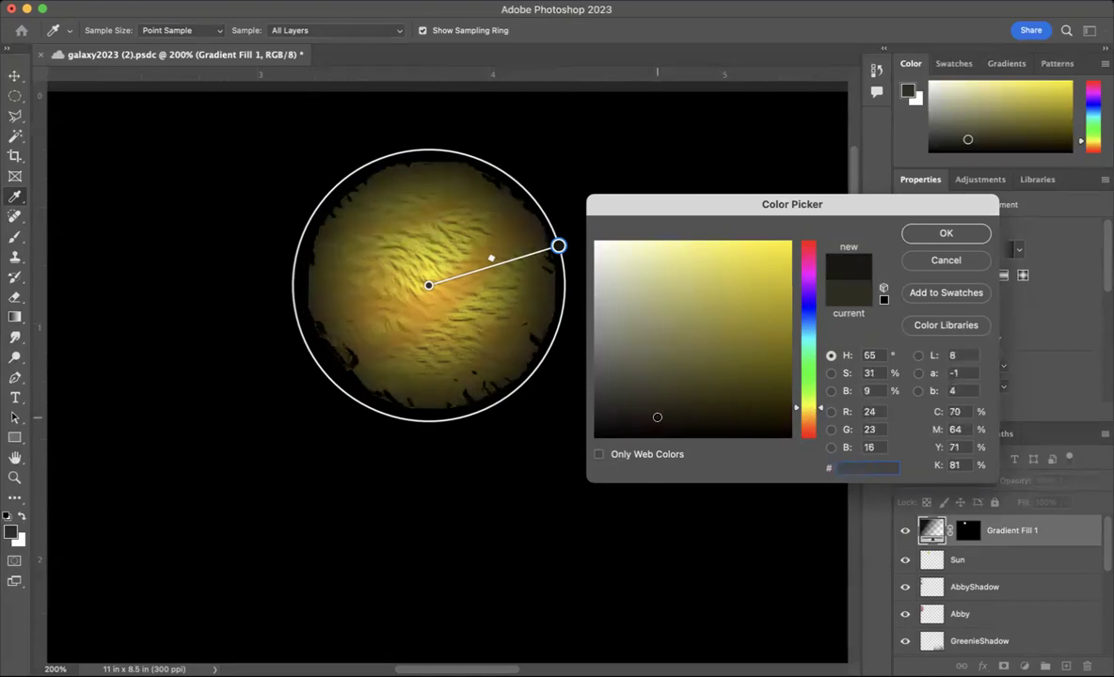
{"action": "left_click", "coordinate": [946, 236]}
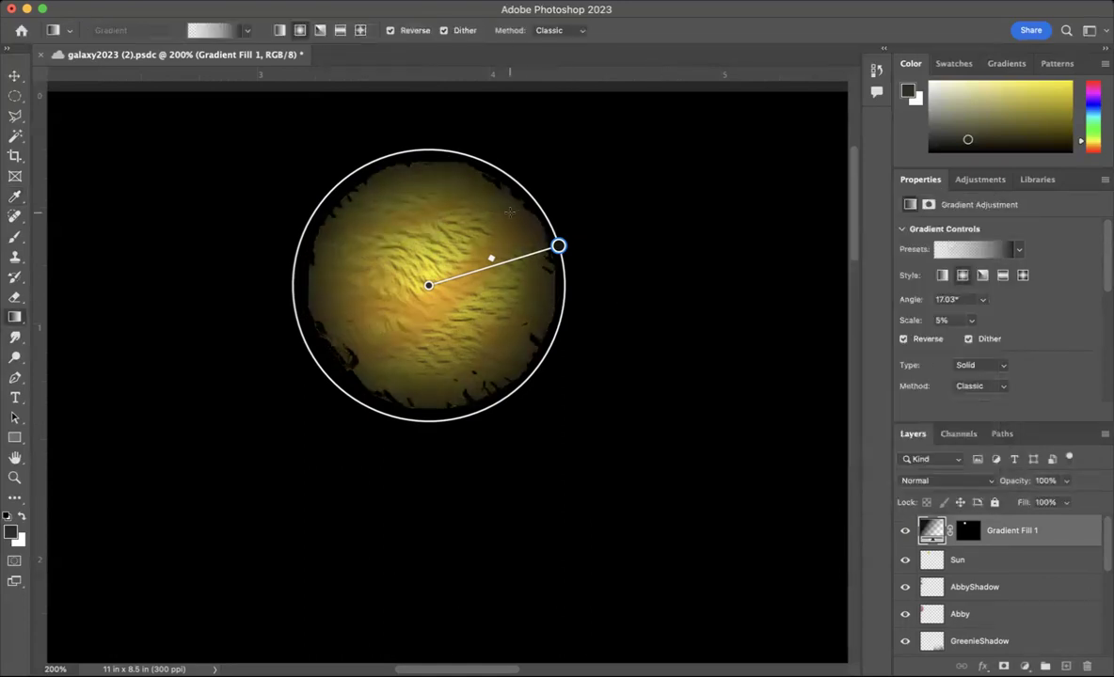
Enlarge the sun's radial gradient to about 7% scale and nudge its centre slightly down and right.
{"action": "mouse_move", "coordinate": [428, 287]}
{"action": "left_mouse_down"}
{"action": "mouse_move", "coordinate": [429, 272]}
{"action": "mouse_move", "coordinate": [428, 286]}
{"action": "left_mouse_up"}
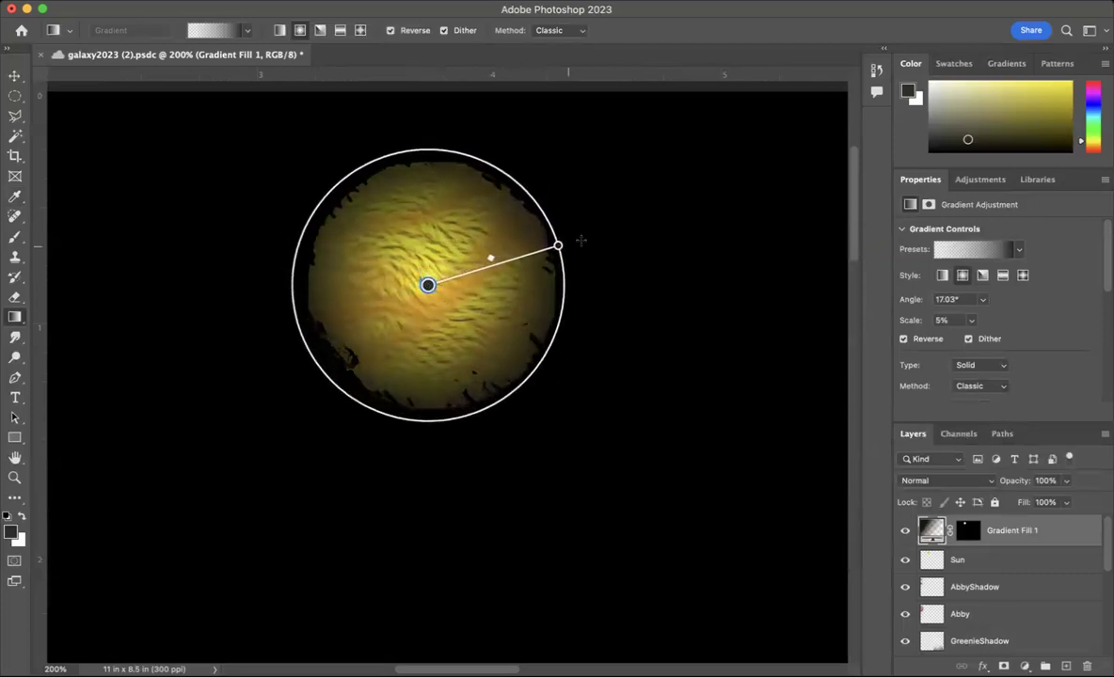
{"action": "left_click_drag", "start_coordinate": [565, 312], "coordinate": [610, 339]}
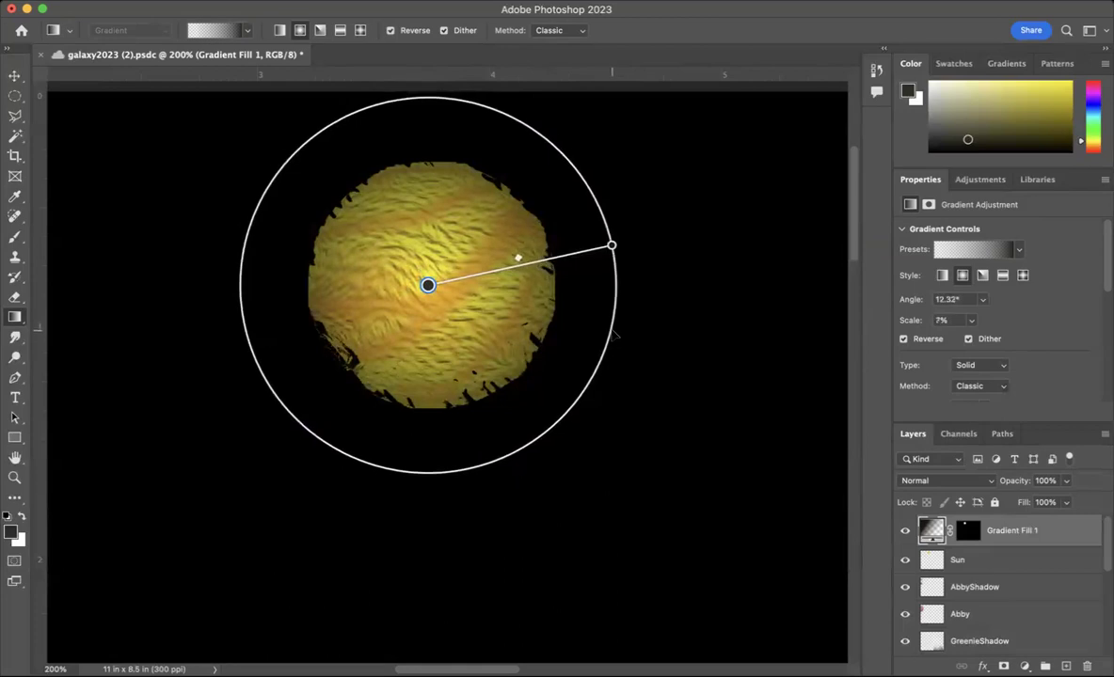
{"action": "left_click_drag", "start_coordinate": [428, 285], "coordinate": [433, 293]}
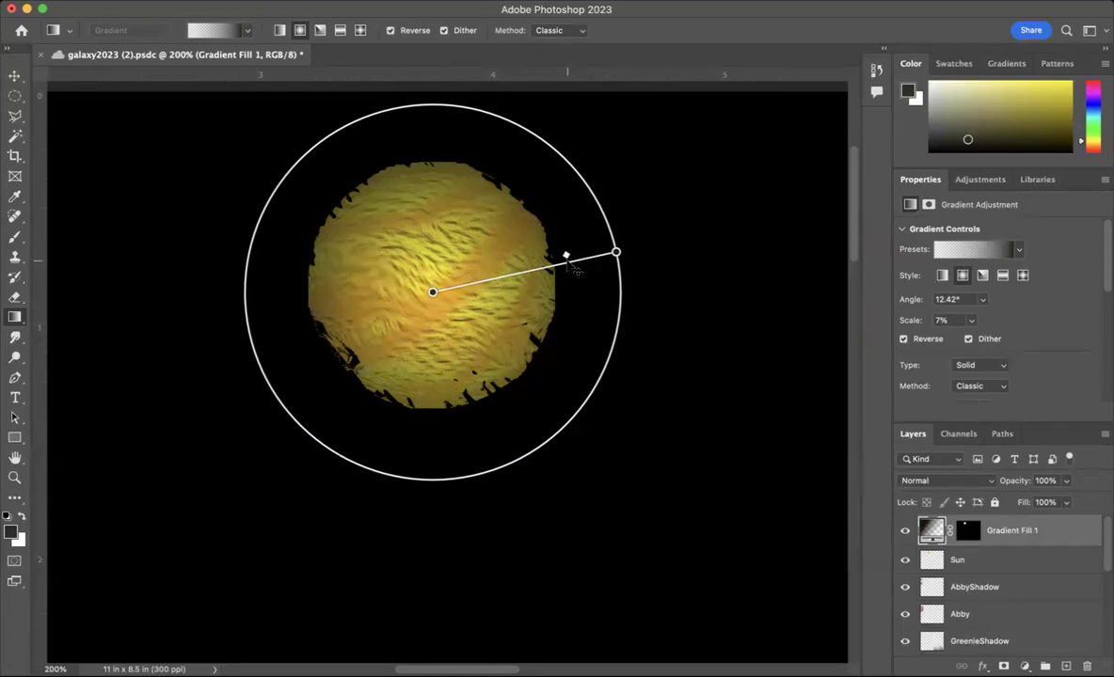
Keep the outer stop's colour, then adjust the gradient's midpoint outward and its radius to about 8% scale.
{"action": "double_click", "coordinate": [617, 252]}
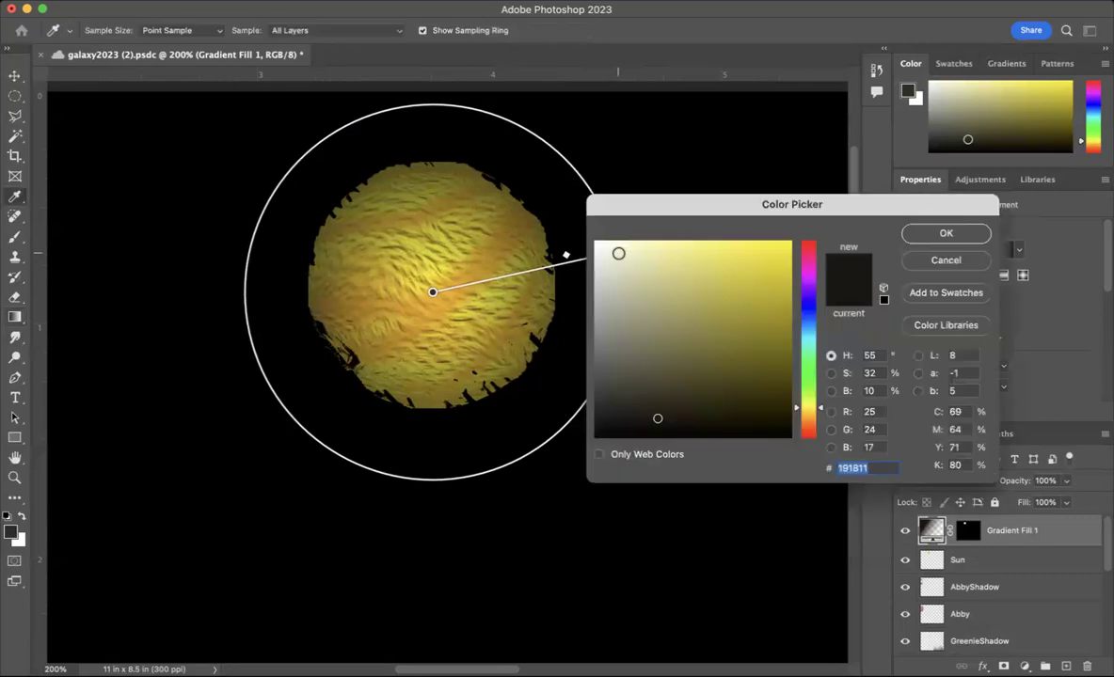
{"action": "left_click", "coordinate": [946, 233]}
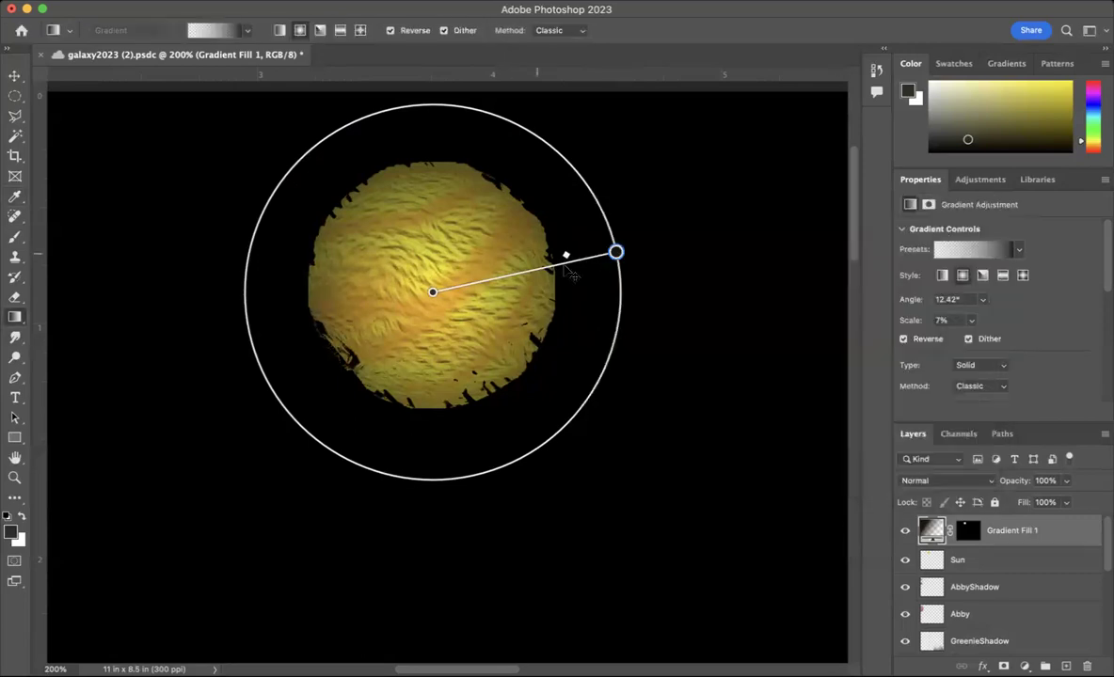
{"action": "left_click_drag", "start_coordinate": [565, 255], "coordinate": [518, 269]}
{"action": "left_click_drag", "start_coordinate": [619, 304], "coordinate": [563, 292]}
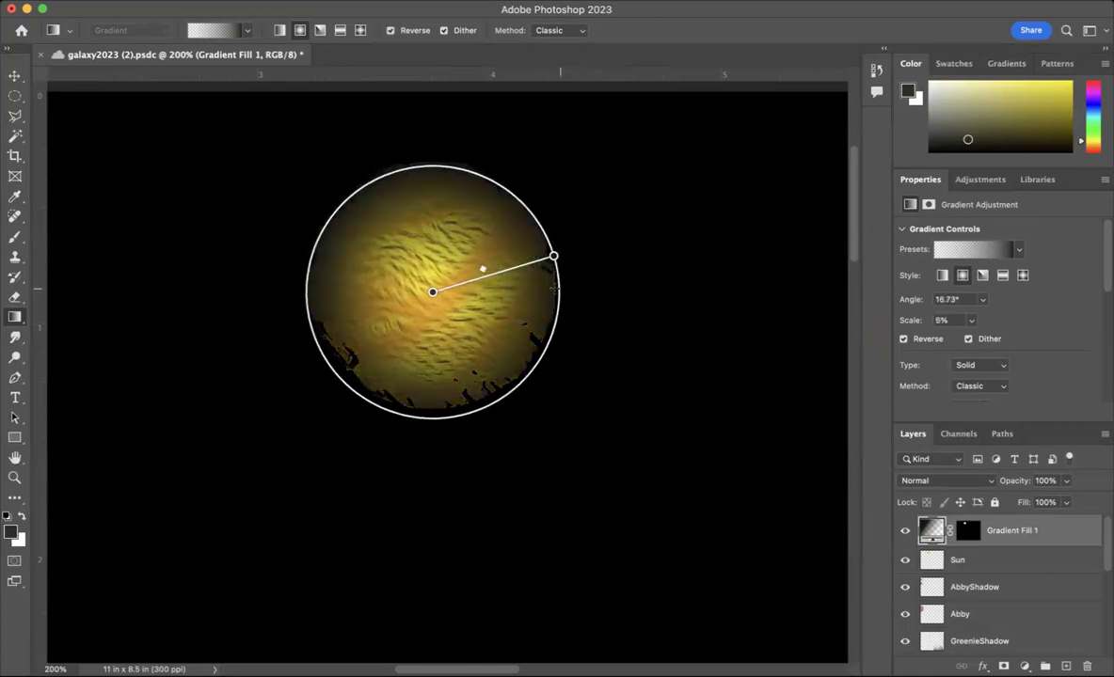
{"action": "mouse_move", "coordinate": [484, 272]}
{"action": "left_mouse_down"}
{"action": "mouse_move", "coordinate": [516, 266]}
{"action": "mouse_move", "coordinate": [423, 288]}
{"action": "mouse_move", "coordinate": [499, 261]}
{"action": "mouse_move", "coordinate": [464, 268]}
{"action": "mouse_move", "coordinate": [538, 263]}
{"action": "mouse_move", "coordinate": [570, 284]}
{"action": "mouse_move", "coordinate": [631, 275]}
{"action": "left_mouse_up"}
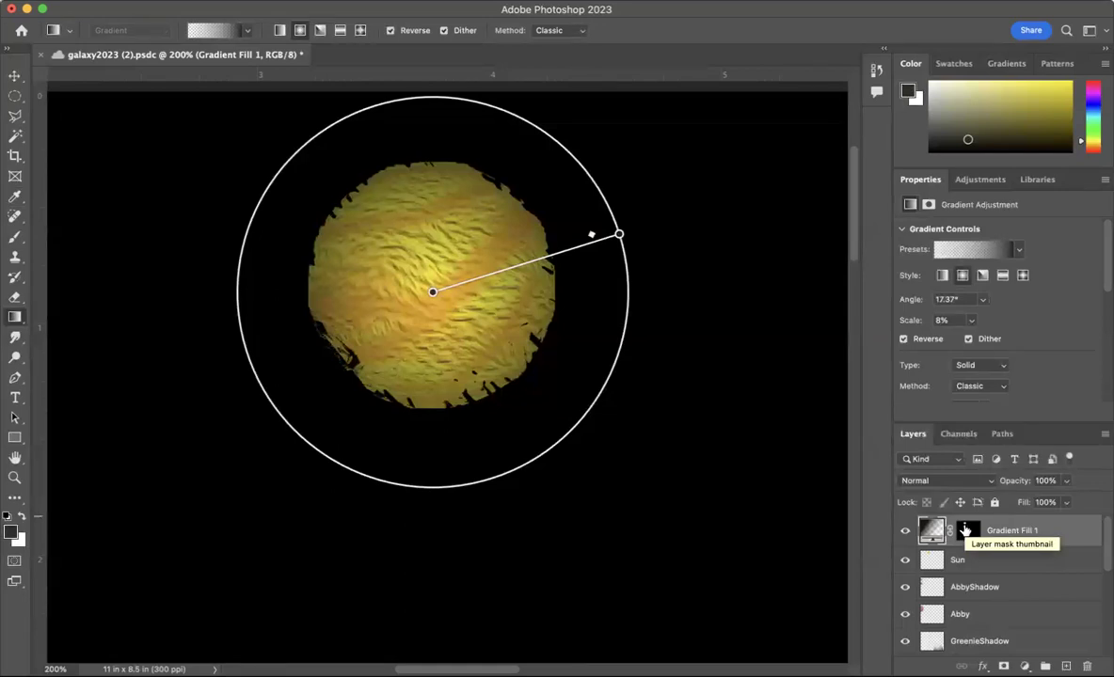
Examine the sun's shading against the other planets in the whole illustration and up close.
{"action": "key", "text": "super+minus"}
{"action": "key", "text": "super+minus"}
{"action": "key", "text": "super+minus"}
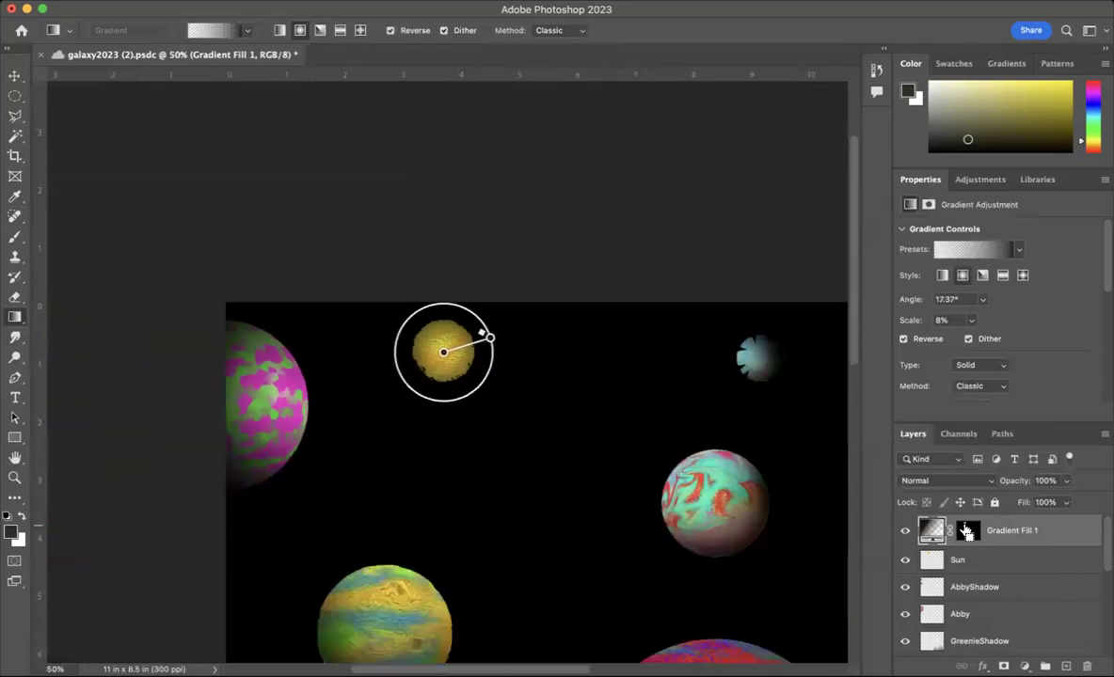
{"action": "key", "text": "super+minus"}
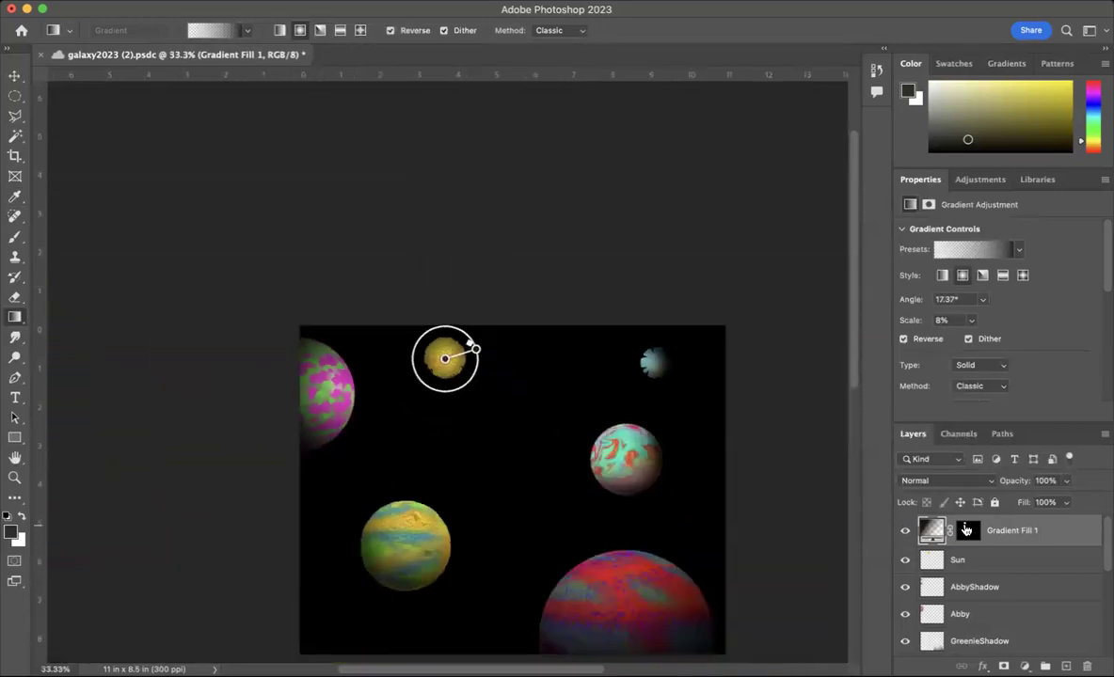
{"action": "key", "text": "super+plus"}
{"action": "key", "text": "super+plus"}
{"action": "key", "text": "super+plus"}
{"action": "key", "text": "super+plus"}
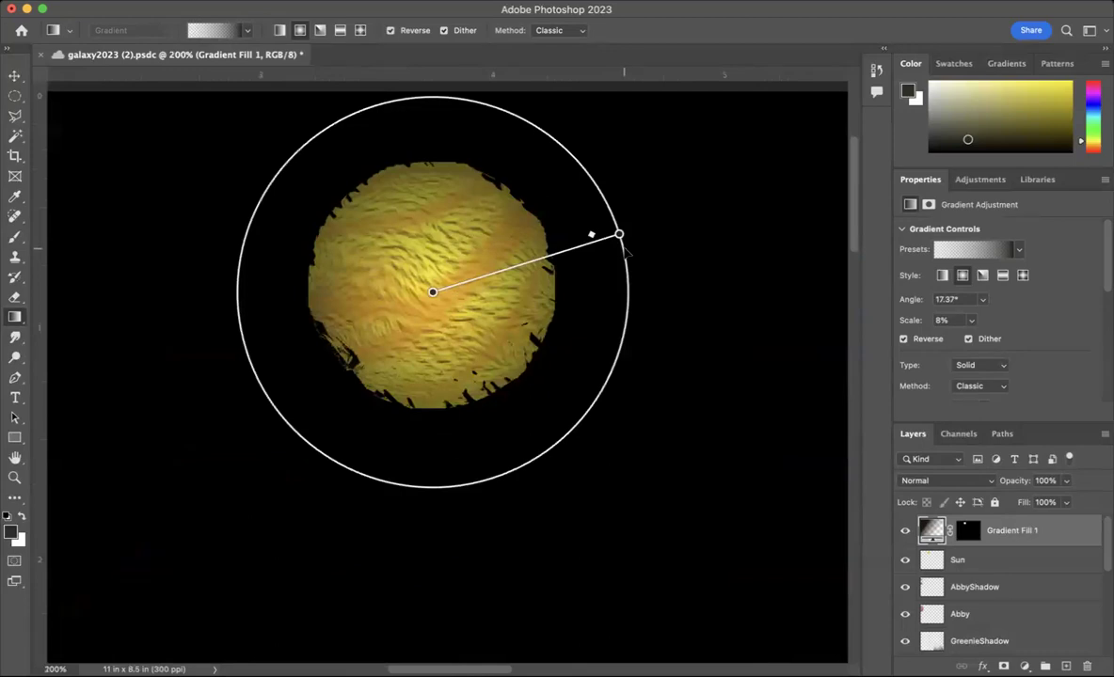
Enlarge the sun's radial gradient to about 10% scale and pull its midpoint inward to just inside the sun's edge.
{"action": "left_click_drag", "start_coordinate": [630, 253], "coordinate": [685, 248]}
{"action": "left_click", "coordinate": [905, 533]}
{"action": "left_click", "coordinate": [905, 533]}
{"action": "left_click", "coordinate": [905, 532]}
{"action": "left_click", "coordinate": [905, 534]}
{"action": "left_click", "coordinate": [905, 534]}
{"action": "left_click", "coordinate": [906, 534]}
{"action": "left_click", "coordinate": [905, 535]}
{"action": "left_click", "coordinate": [905, 534]}
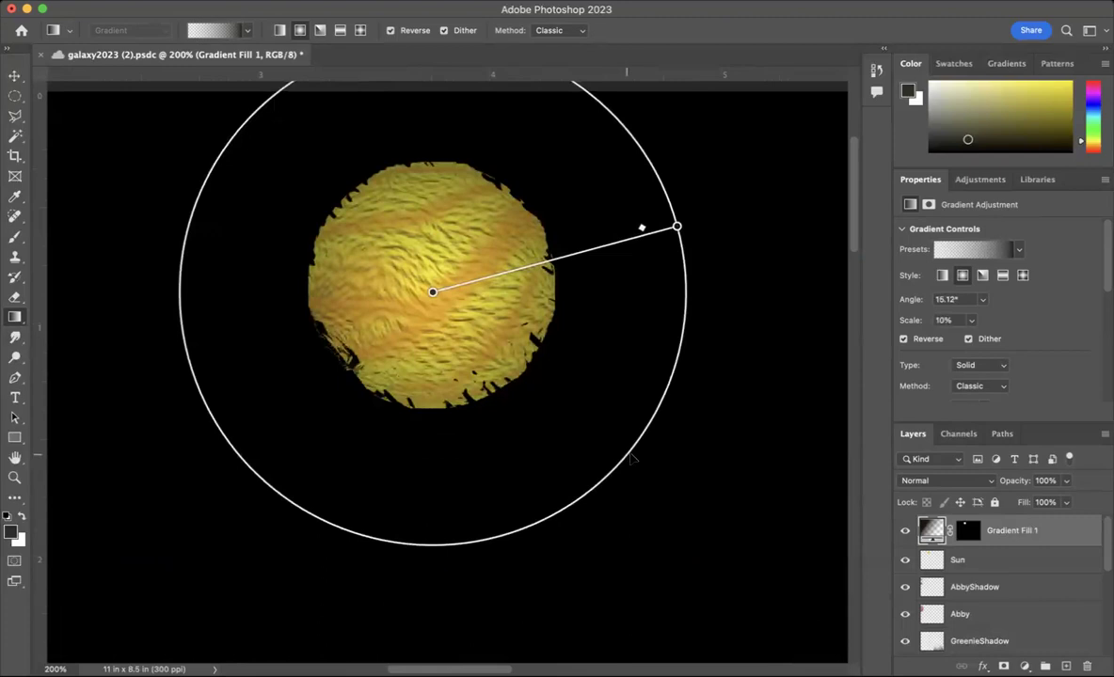
{"action": "left_click_drag", "start_coordinate": [633, 459], "coordinate": [640, 459]}
{"action": "left_click_drag", "start_coordinate": [647, 222], "coordinate": [528, 254]}
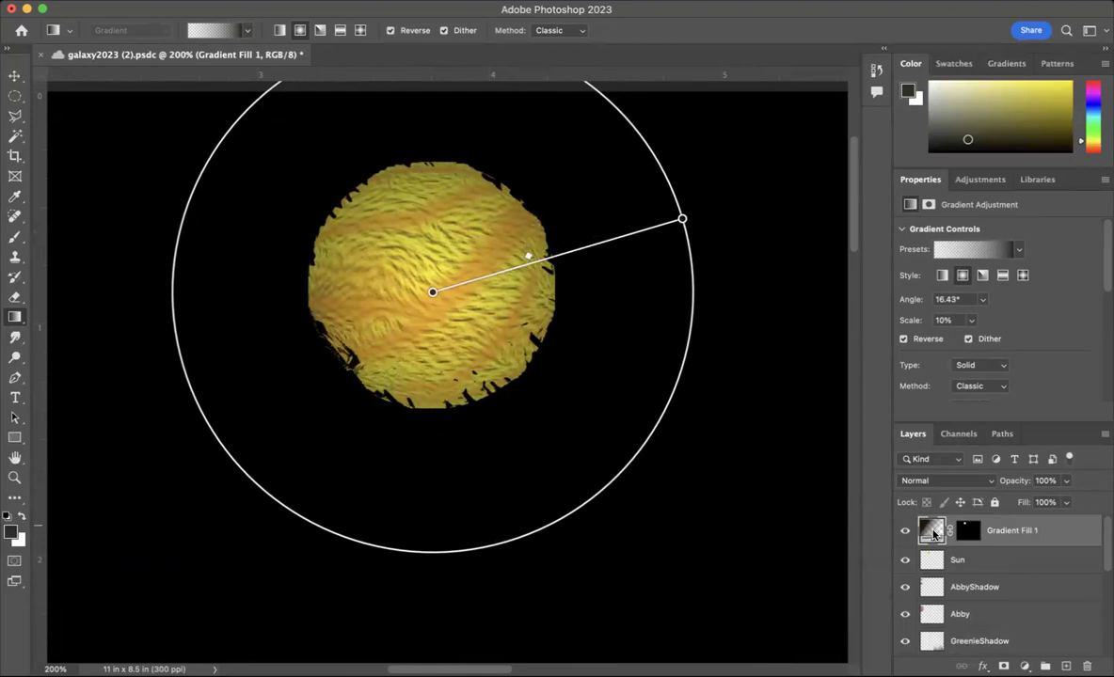
Select the Sun layer and compare the sun with Gradient Fill 1 hidden and shown.
{"action": "key", "text": "super+minus"}
{"action": "key", "text": "super+minus"}
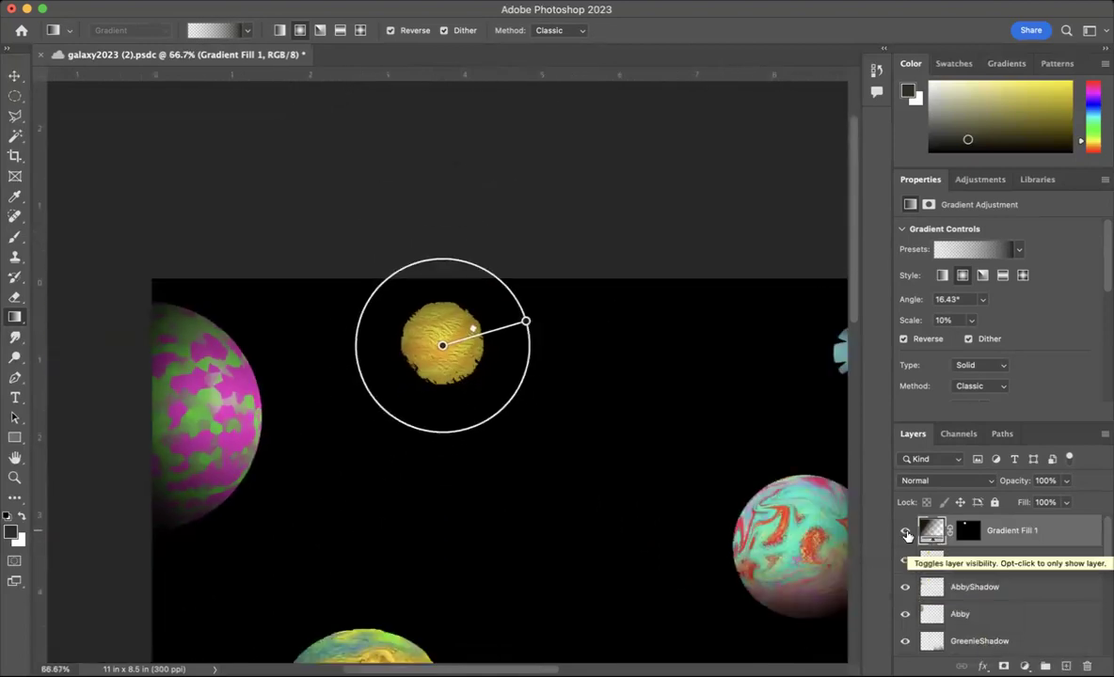
{"action": "left_click", "coordinate": [981, 561]}
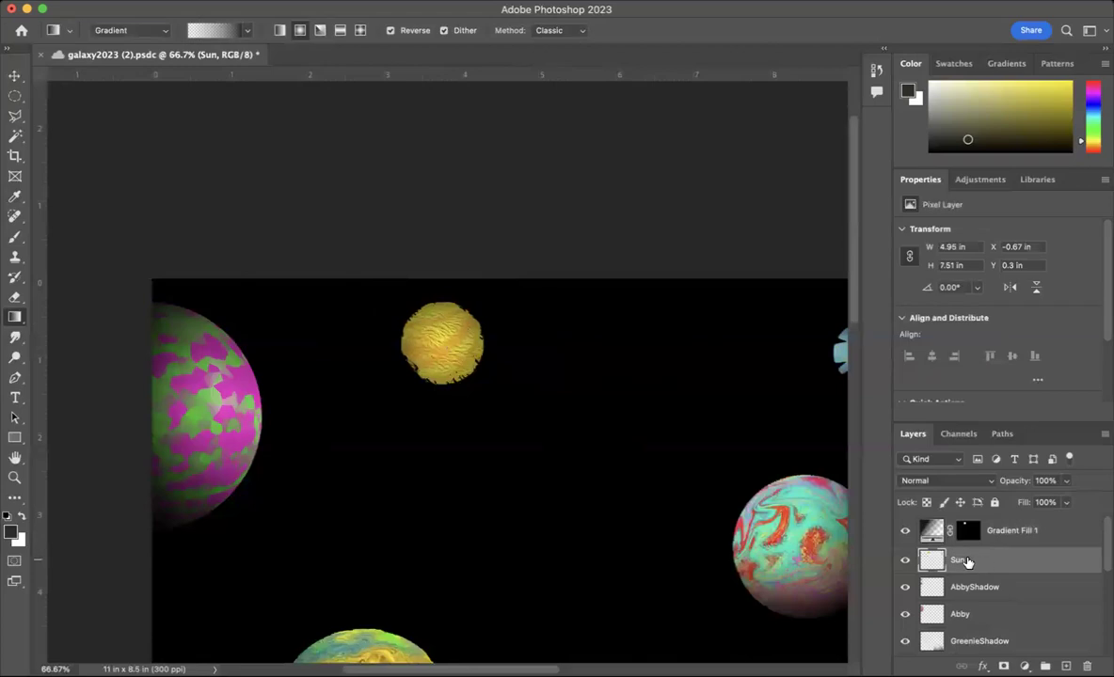
{"action": "left_click", "coordinate": [1002, 532]}
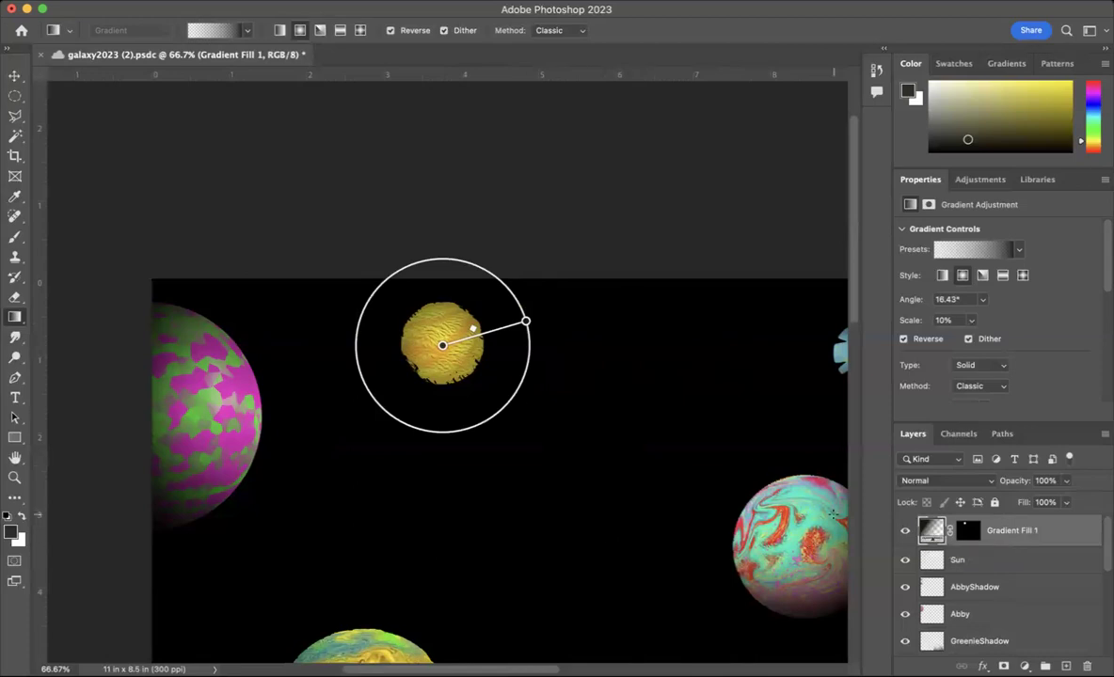
{"action": "left_click", "coordinate": [962, 561]}
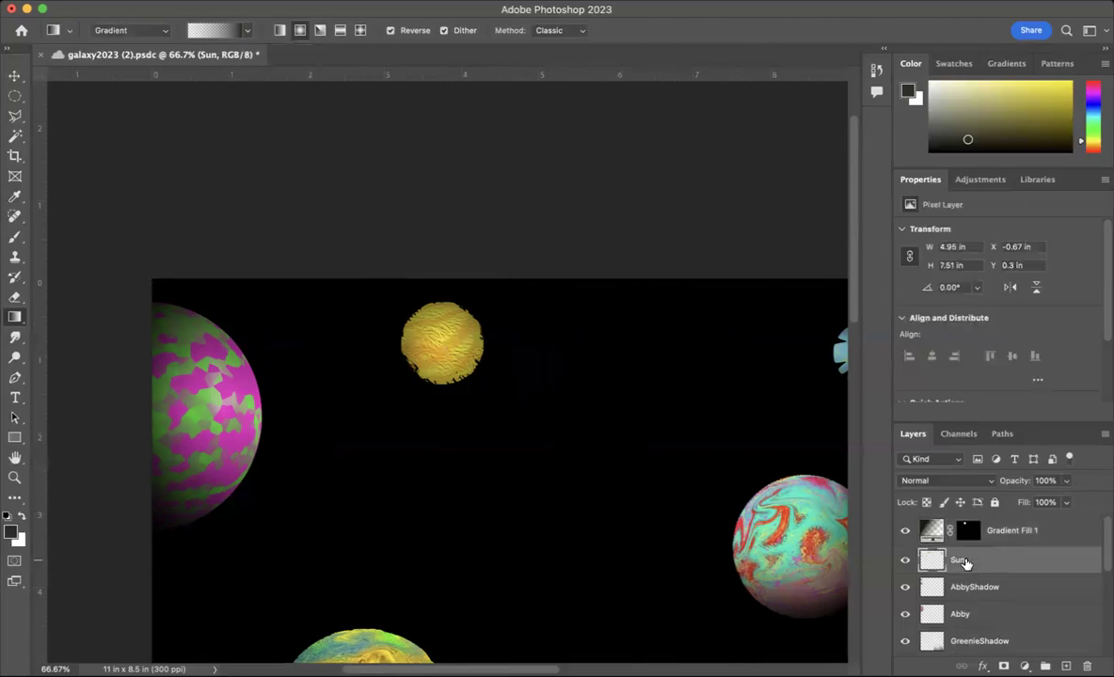
{"action": "left_click", "coordinate": [906, 531]}
{"action": "left_click", "coordinate": [906, 531]}
{"action": "left_click", "coordinate": [906, 531]}
{"action": "left_click", "coordinate": [906, 530]}
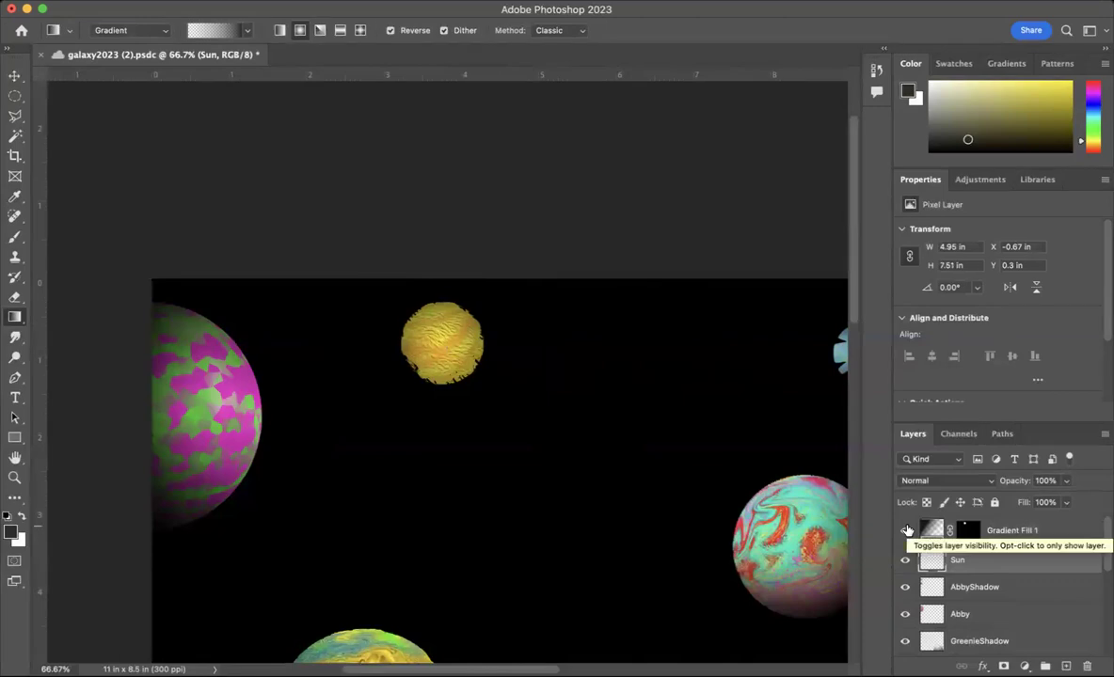
Add an Outer Glow style to the Sun layer with about 38% opacity.
{"action": "key", "text": "super+minus"}
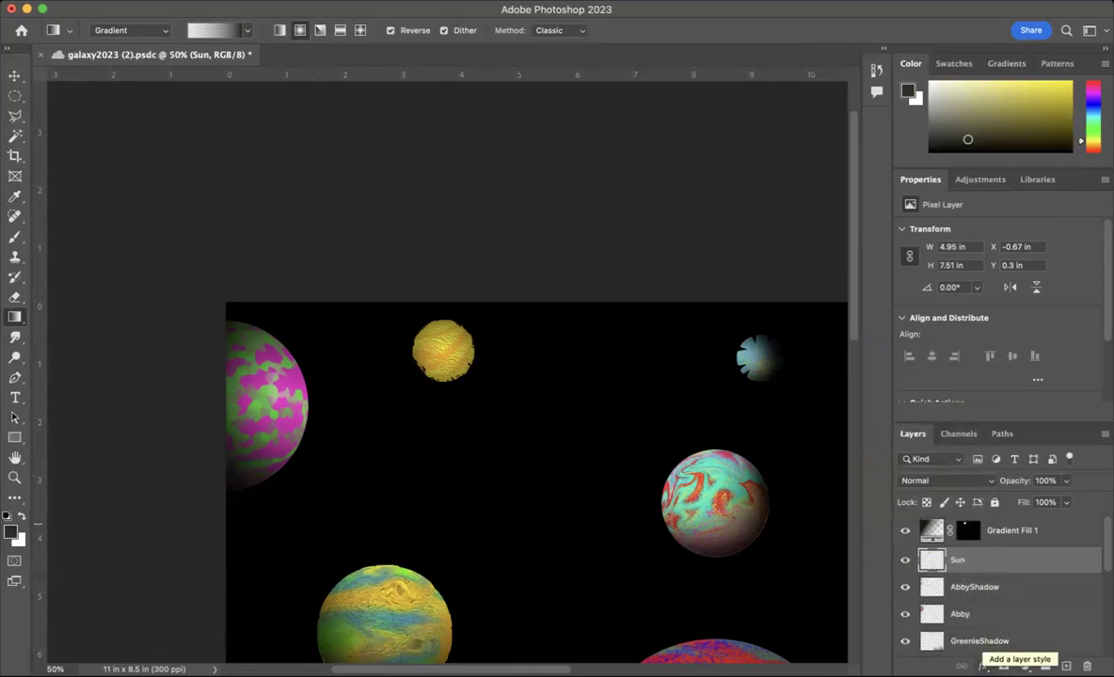
{"action": "left_click", "coordinate": [983, 665]}
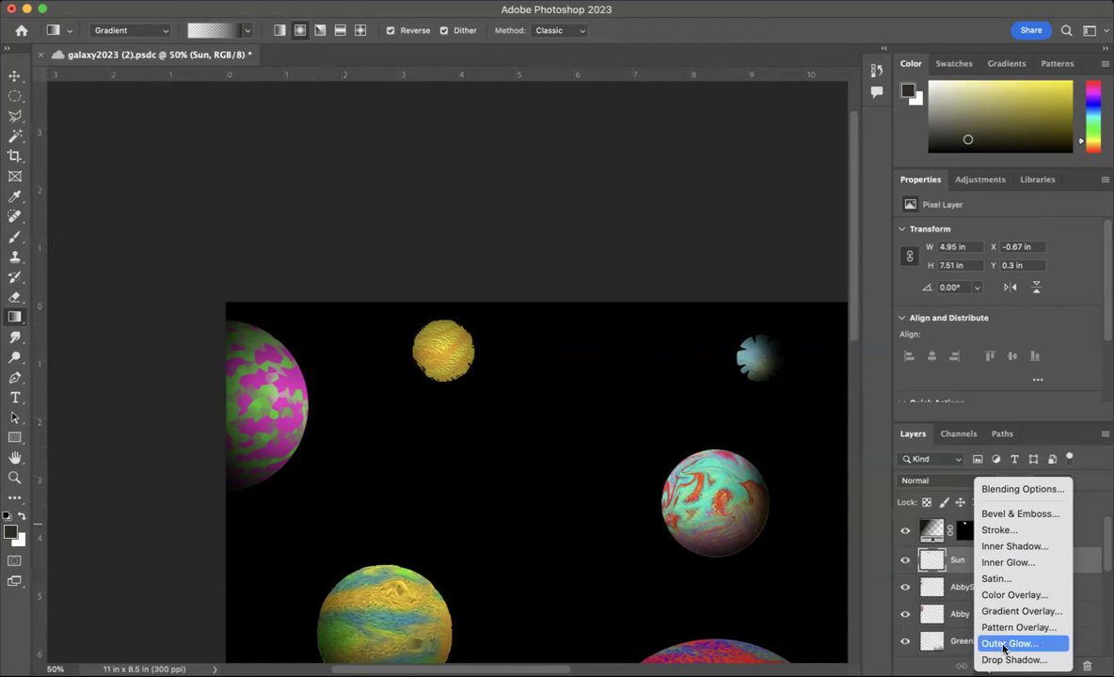
{"action": "left_click", "coordinate": [1007, 646]}
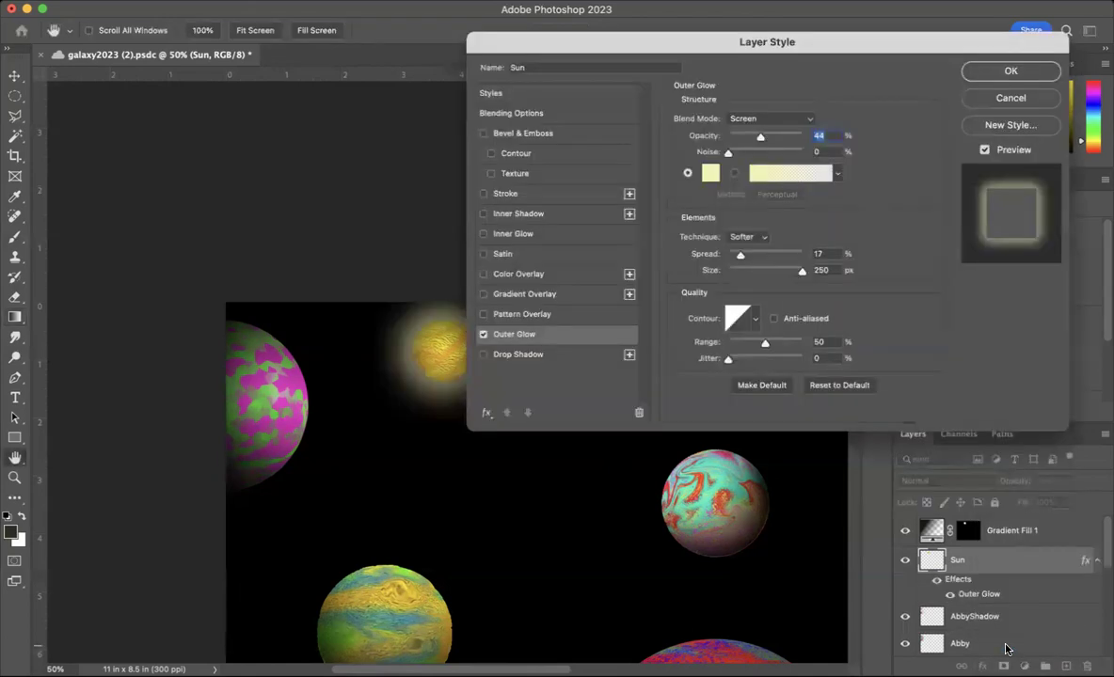
{"action": "mouse_move", "coordinate": [760, 141]}
{"action": "left_mouse_down"}
{"action": "mouse_move", "coordinate": [682, 133]}
{"action": "mouse_move", "coordinate": [758, 151]}
{"action": "left_mouse_up"}
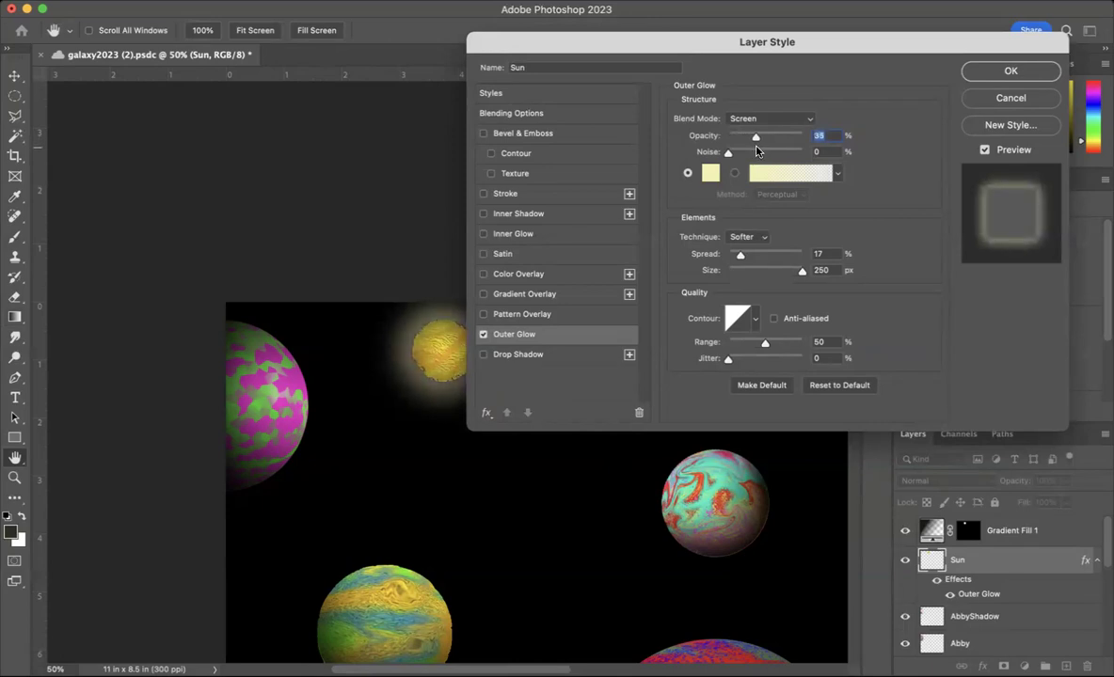
Set the outer glow's solid colour to the golden yellow e9d710.
{"action": "left_click", "coordinate": [711, 173]}
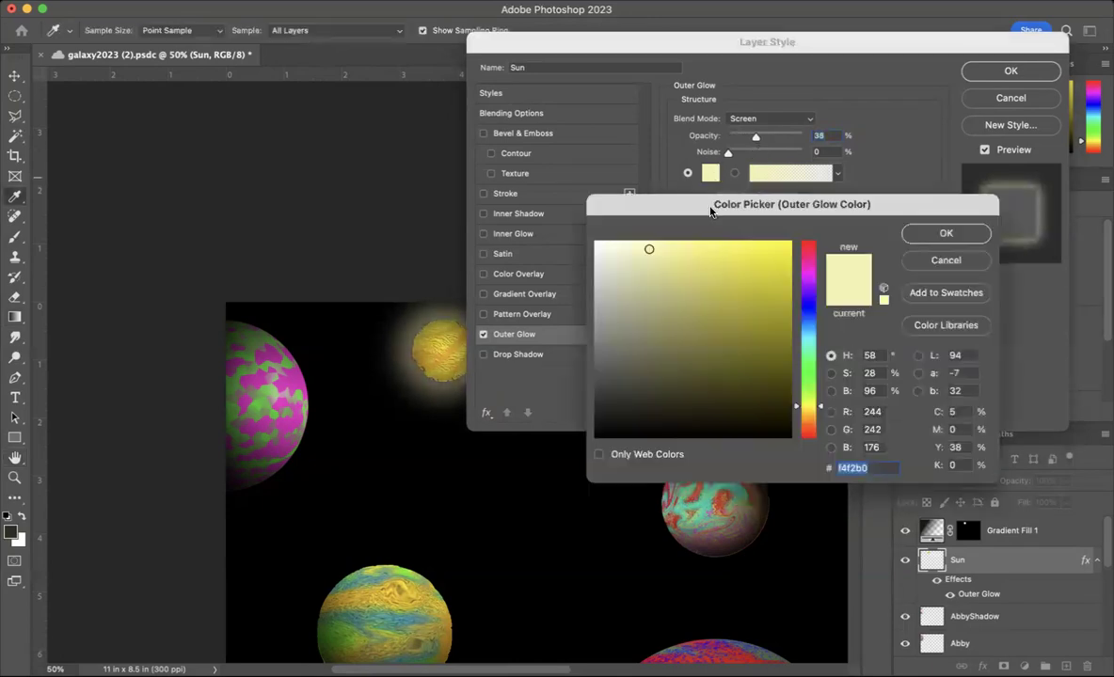
{"action": "left_click", "coordinate": [767, 267]}
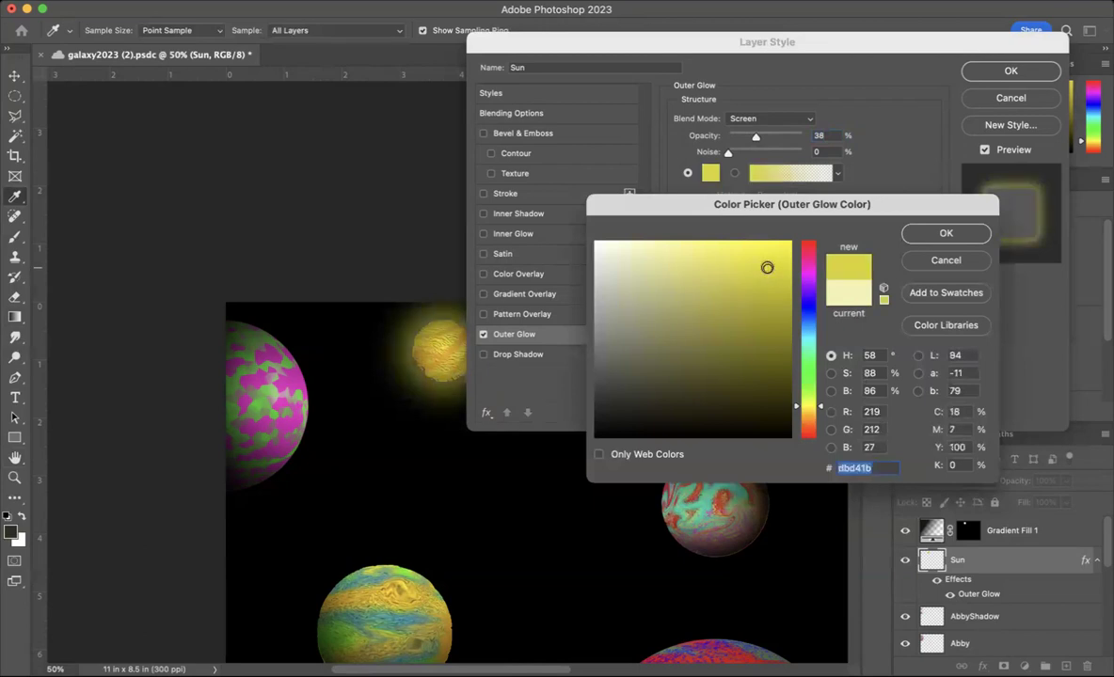
{"action": "left_click_drag", "start_coordinate": [768, 267], "coordinate": [773, 257]}
{"action": "left_click_drag", "start_coordinate": [809, 406], "coordinate": [810, 410]}
{"action": "left_click", "coordinate": [777, 256]}
{"action": "left_click", "coordinate": [944, 235]}
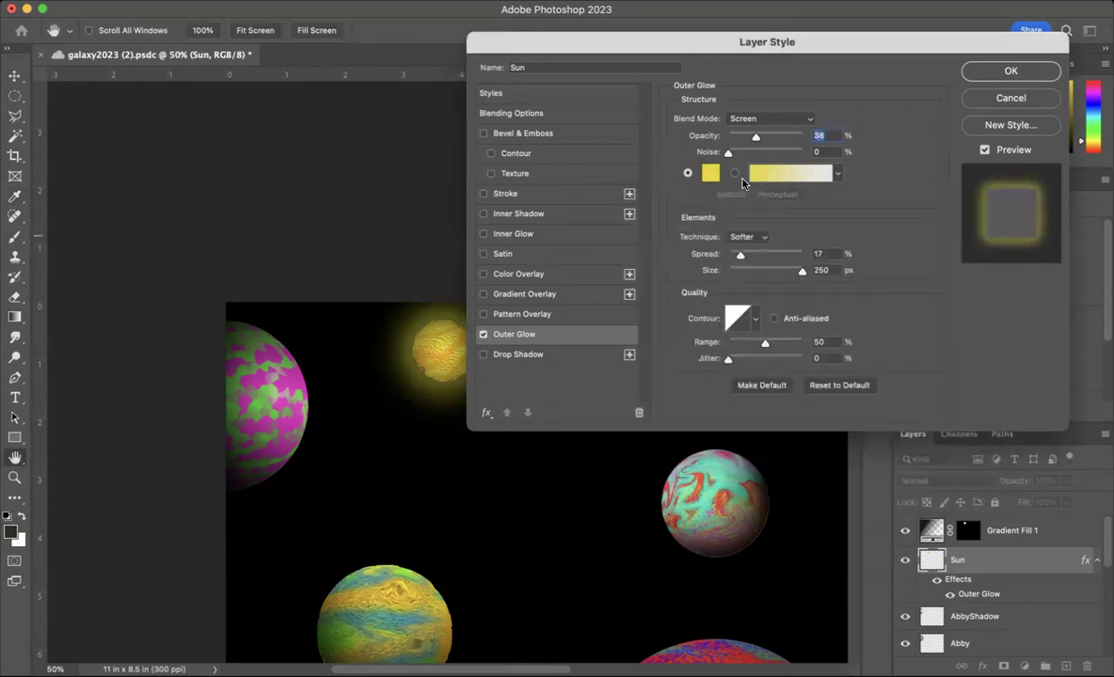
Switch the outer glow to a gradient and make its end stop orange e99510 at 89% location.
{"action": "left_click", "coordinate": [737, 175]}
{"action": "left_click", "coordinate": [752, 170]}
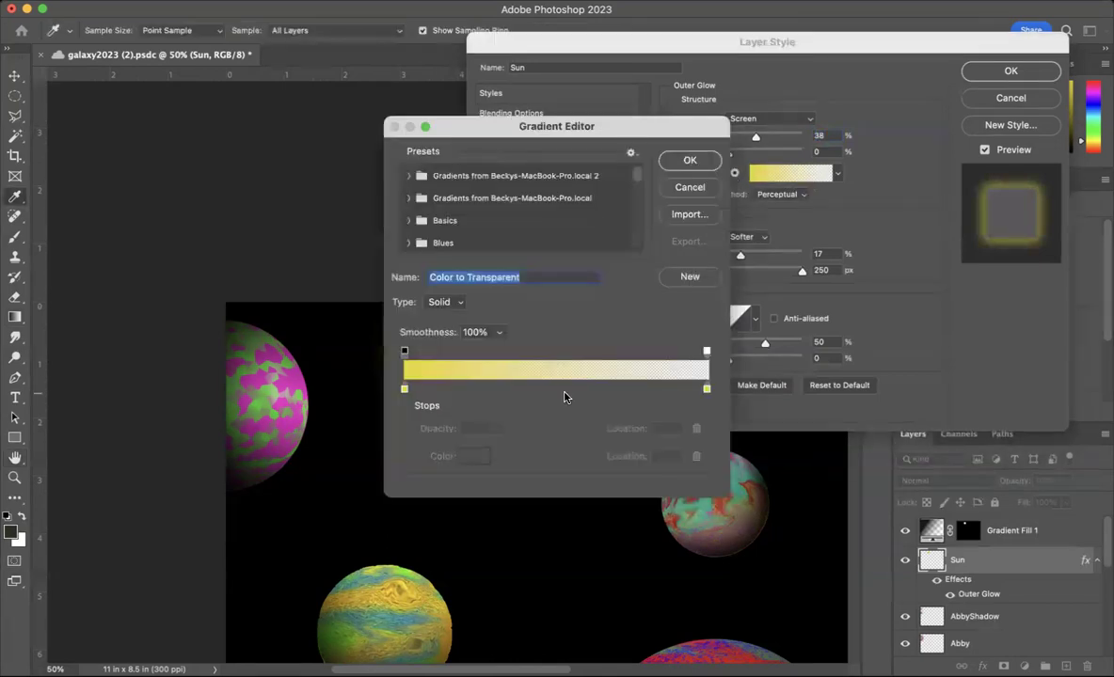
{"action": "double_click", "coordinate": [706, 388]}
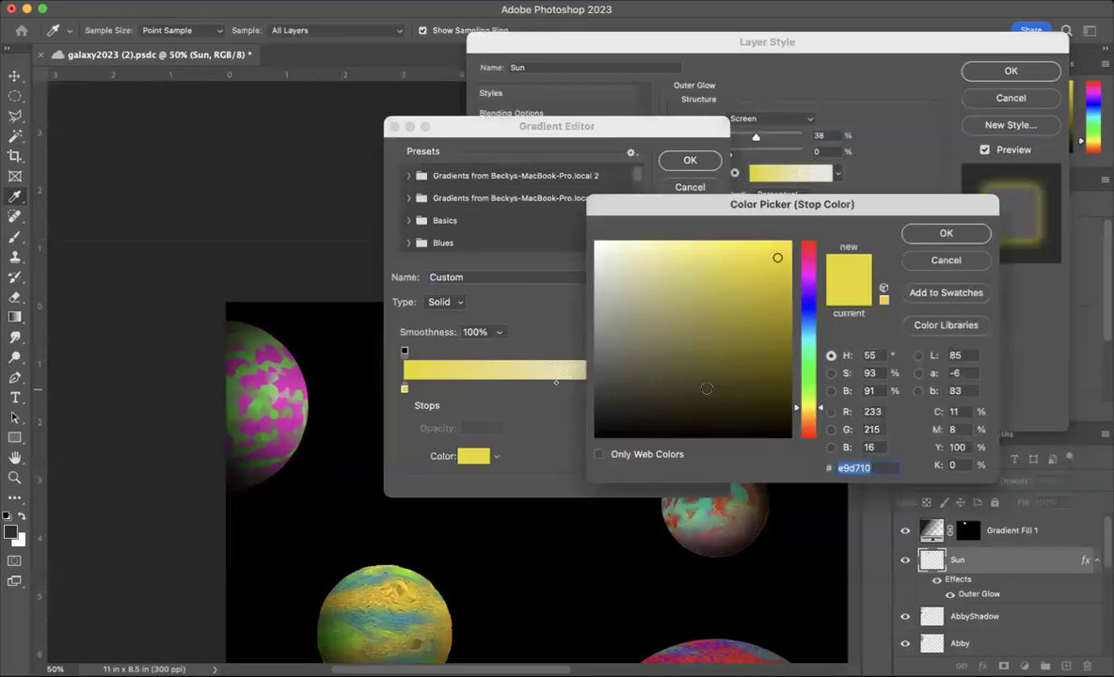
{"action": "left_click_drag", "start_coordinate": [803, 405], "coordinate": [807, 421]}
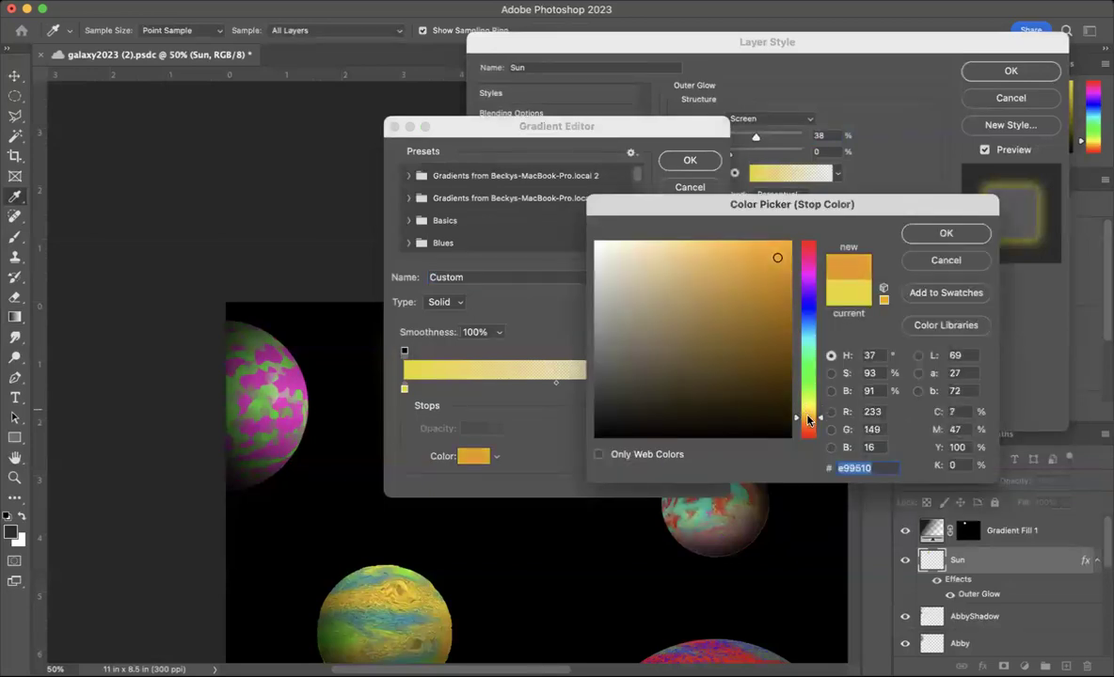
{"action": "left_click", "coordinate": [943, 235]}
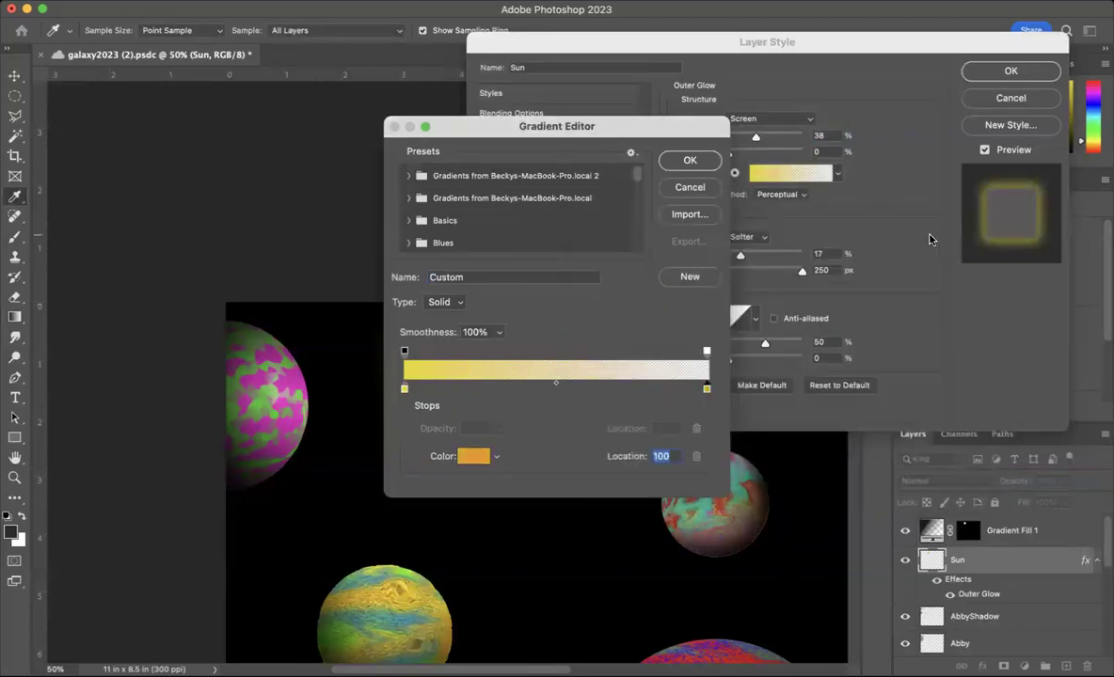
{"action": "left_click_drag", "start_coordinate": [708, 391], "coordinate": [676, 391]}
Apply the Foreground to Background preset from the Basics group and set the gradient's start stop to yellow ffef00.
{"action": "left_click", "coordinate": [408, 221]}
{"action": "left_click", "coordinate": [425, 241]}
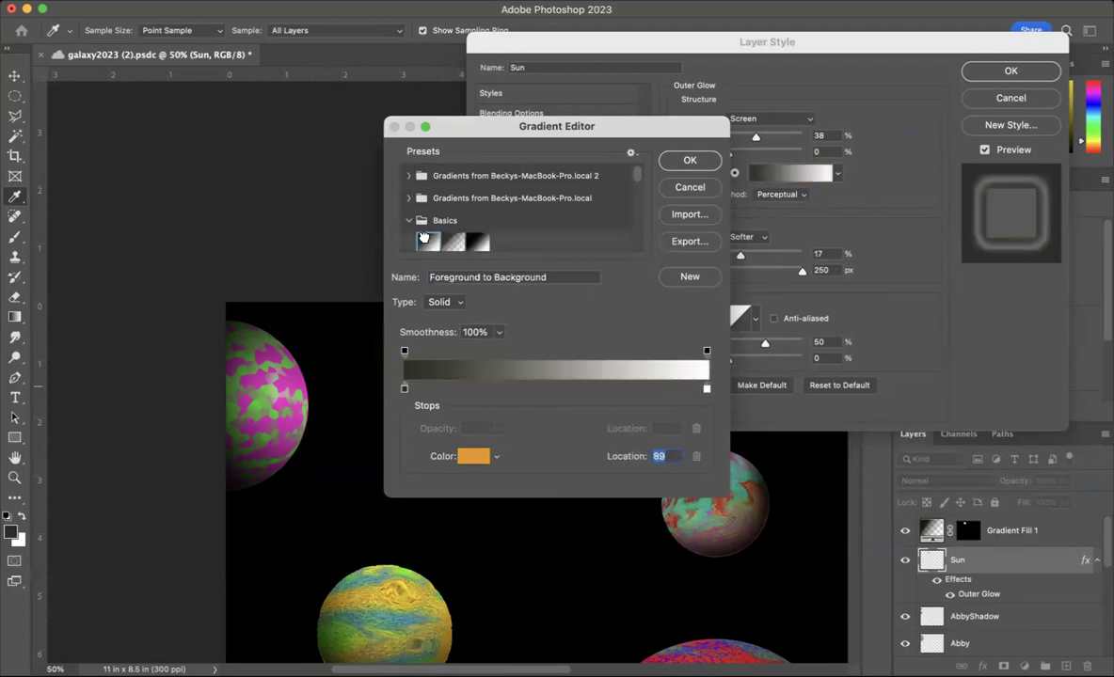
{"action": "double_click", "coordinate": [405, 390]}
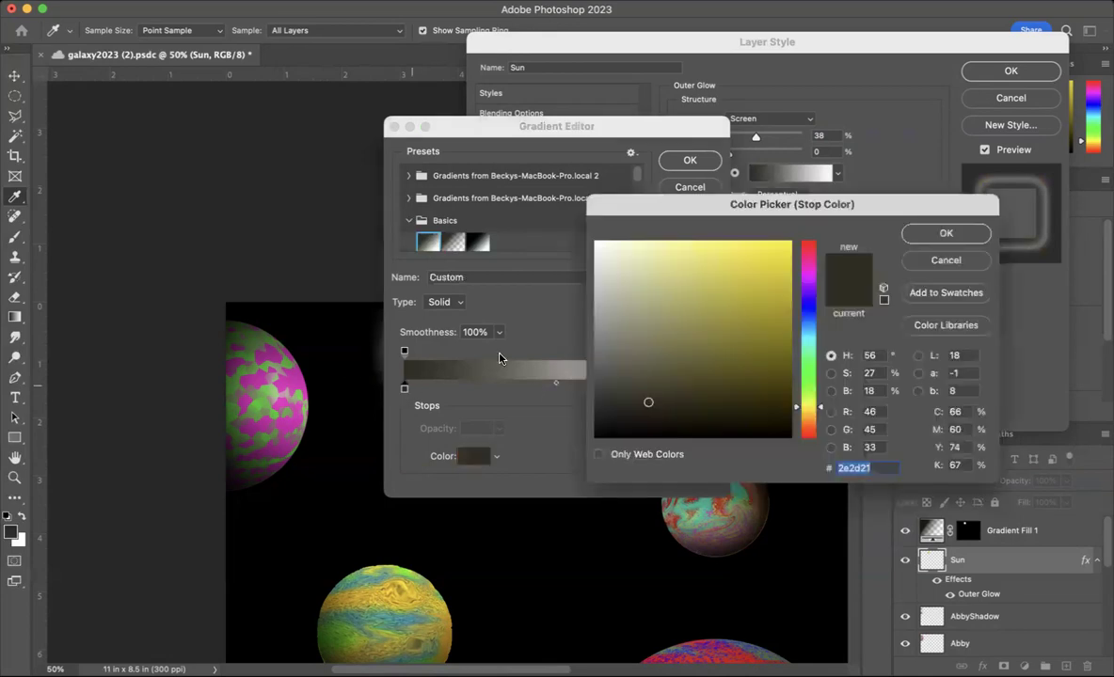
{"action": "left_click", "coordinate": [779, 232]}
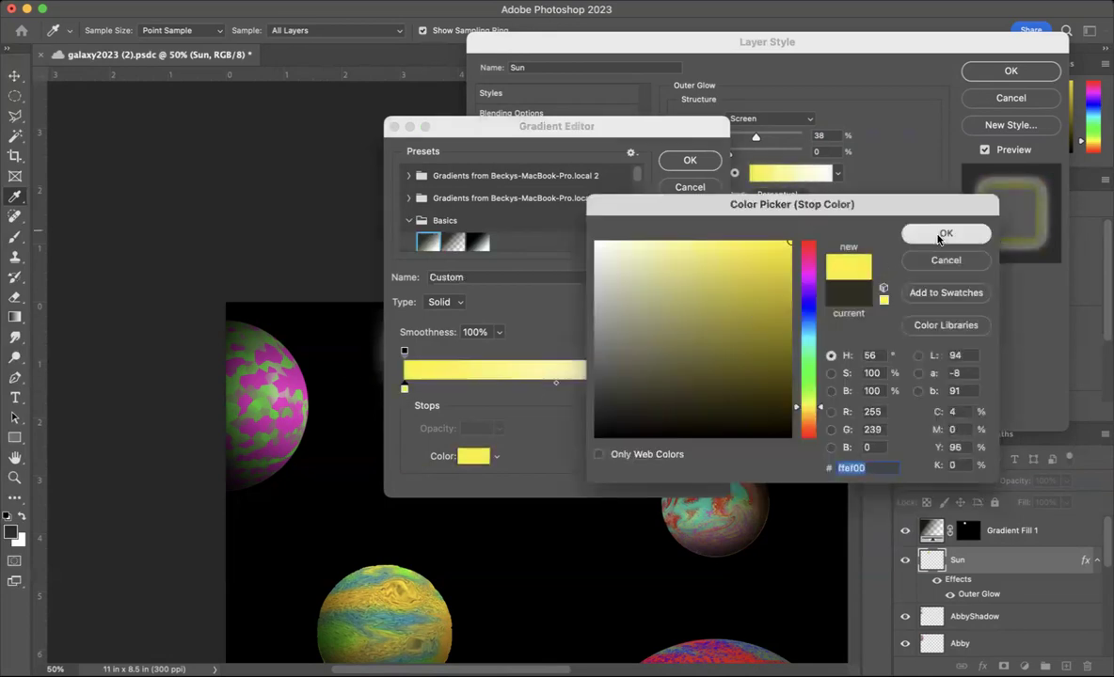
{"action": "left_click", "coordinate": [945, 233]}
Set the glow gradient's end stop to a dark gold and shift the colour midpoint to about 73%.
{"action": "double_click", "coordinate": [707, 390]}
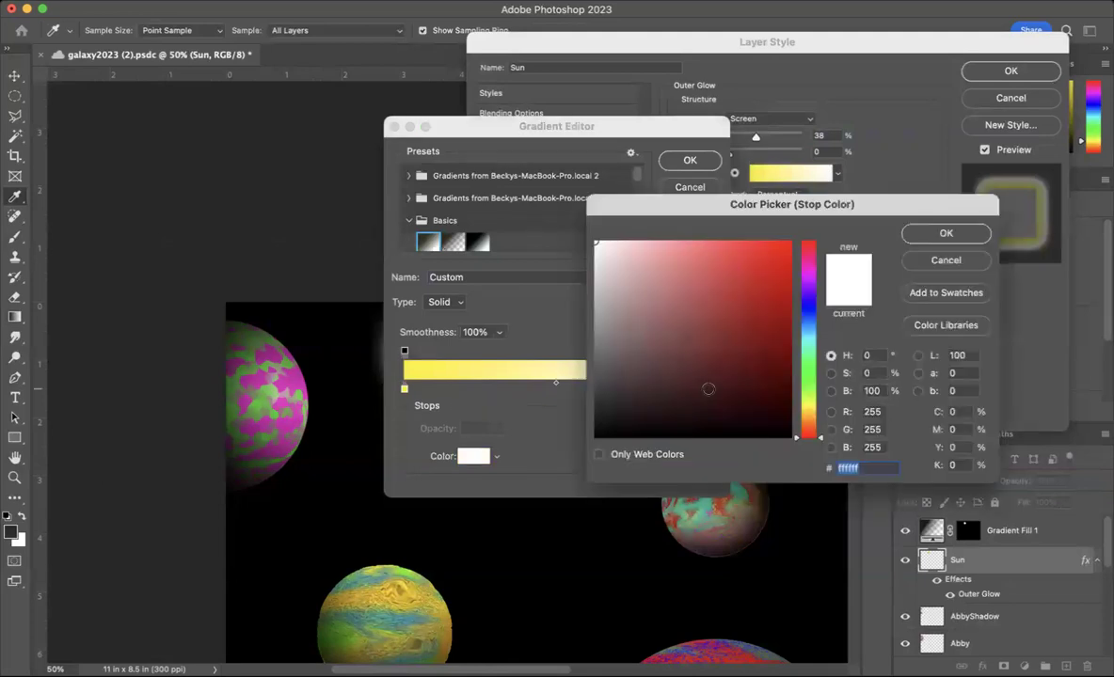
{"action": "left_click_drag", "start_coordinate": [809, 428], "coordinate": [807, 405]}
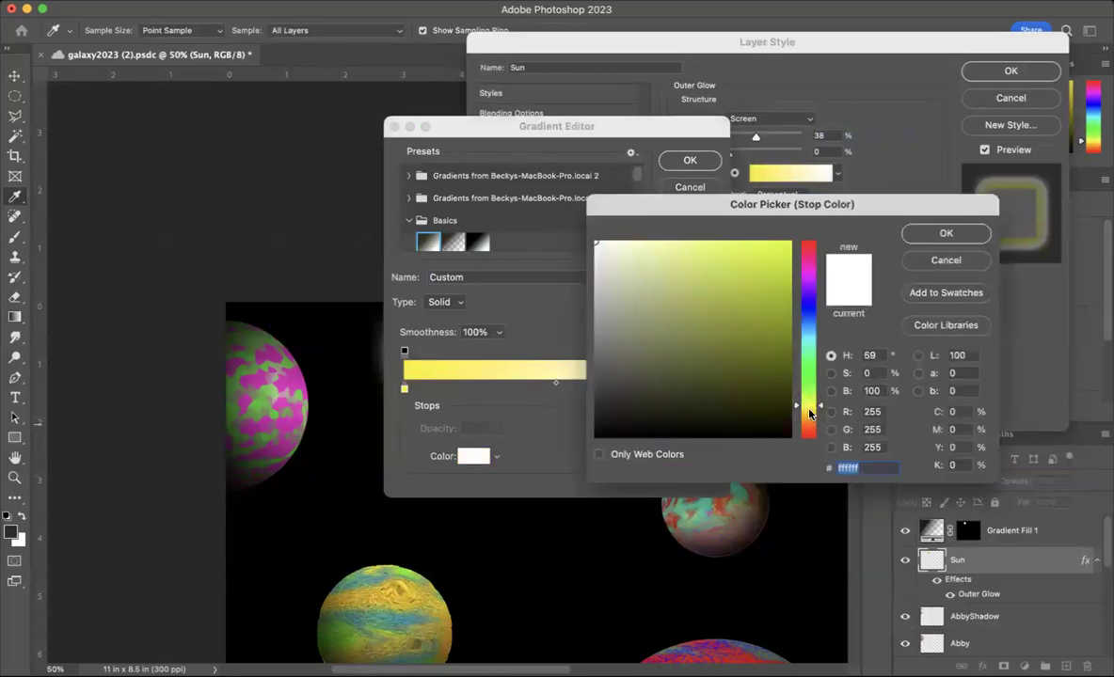
{"action": "left_click", "coordinate": [778, 278]}
{"action": "left_click", "coordinate": [945, 233]}
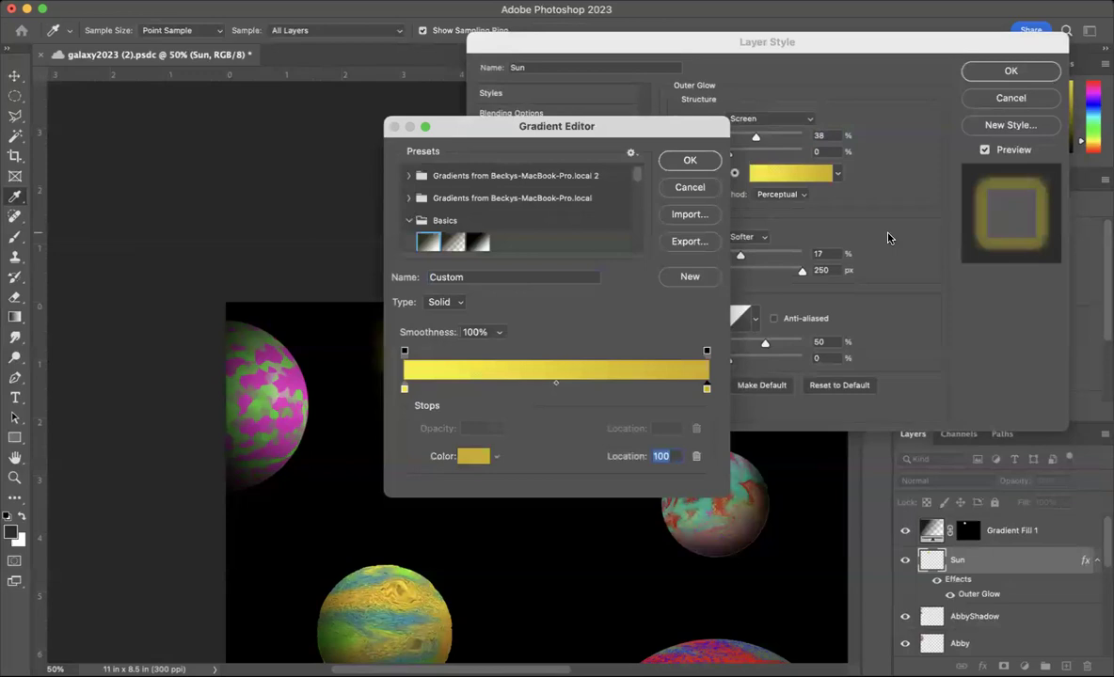
{"action": "left_click_drag", "start_coordinate": [556, 383], "coordinate": [636, 394]}
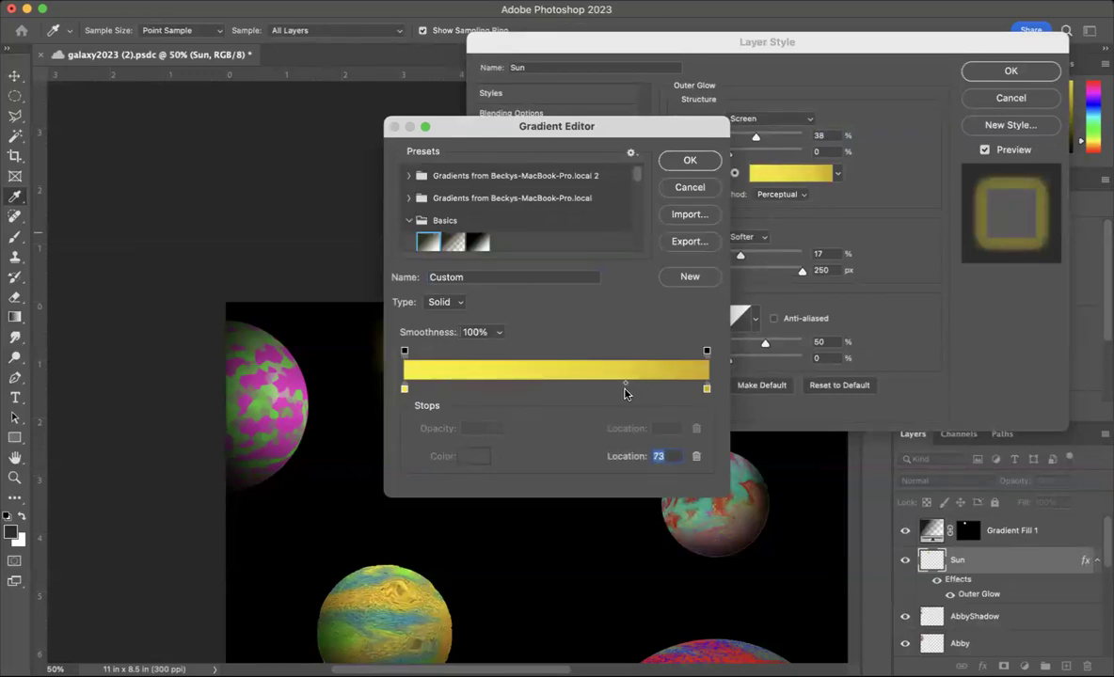
{"action": "left_click", "coordinate": [691, 162]}
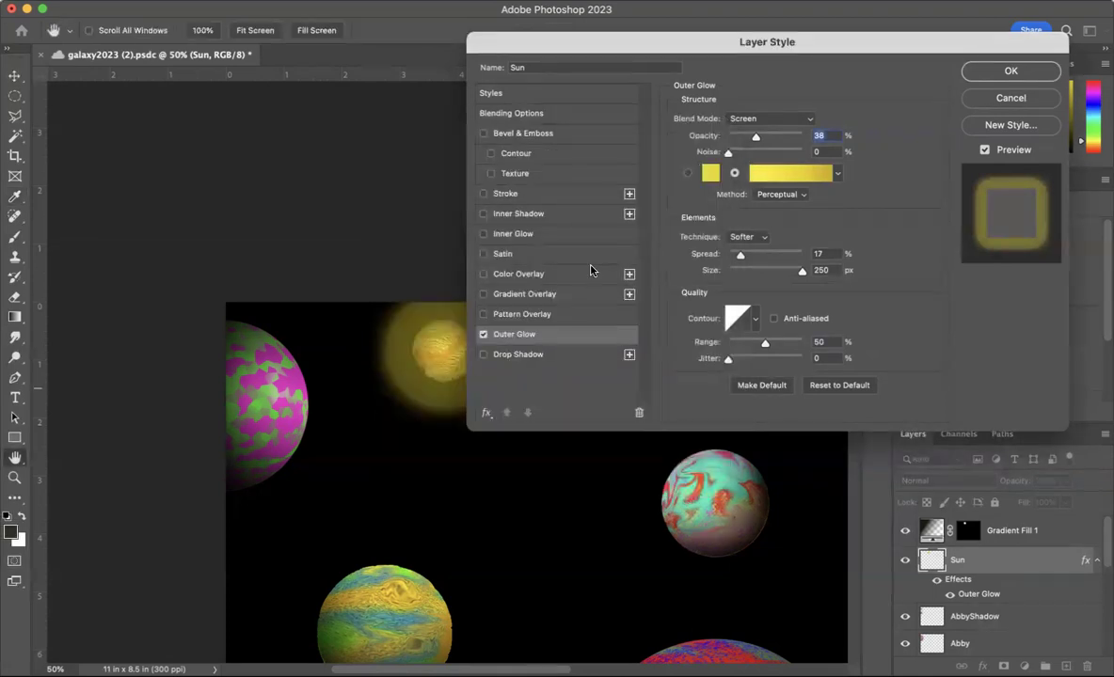
Raise the outer glow's noise to 100% and keep the sun clear of the dialog.
{"action": "left_click_drag", "start_coordinate": [726, 155], "coordinate": [795, 160]}
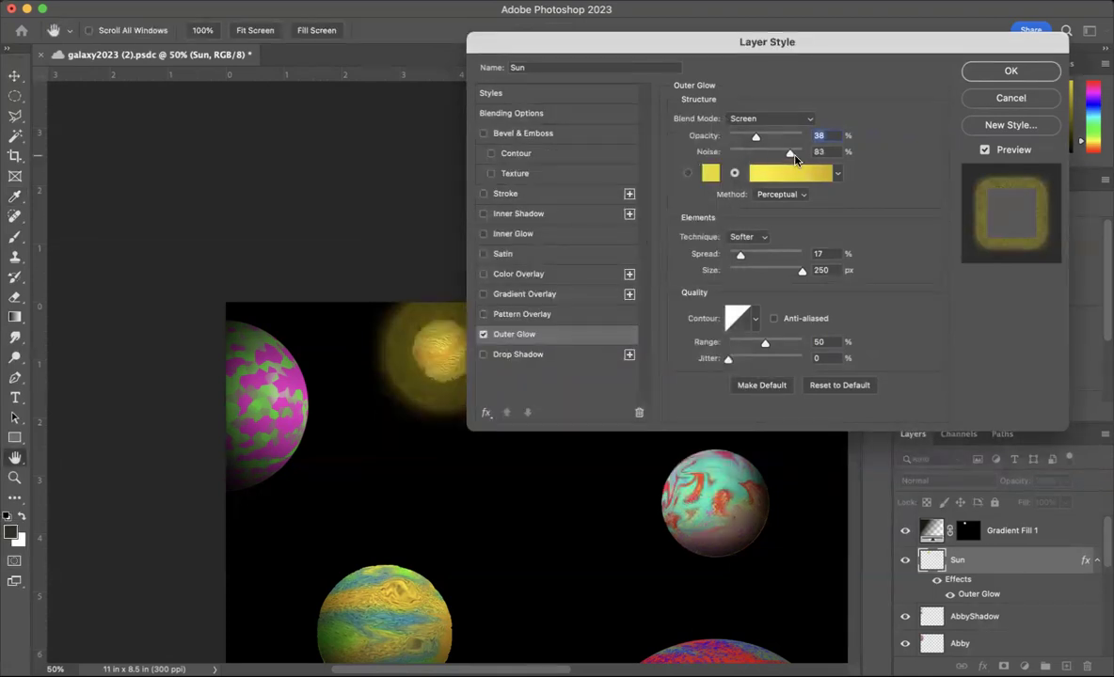
{"action": "key", "text": "Tab"}
{"action": "left_click_drag", "start_coordinate": [715, 61], "coordinate": [777, 62]}
{"action": "scroll", "coordinate": [370, 380], "scroll_direction": "down", "scroll_amount": 2}
{"action": "scroll", "coordinate": [370, 380], "scroll_direction": "right", "scroll_amount": 3}
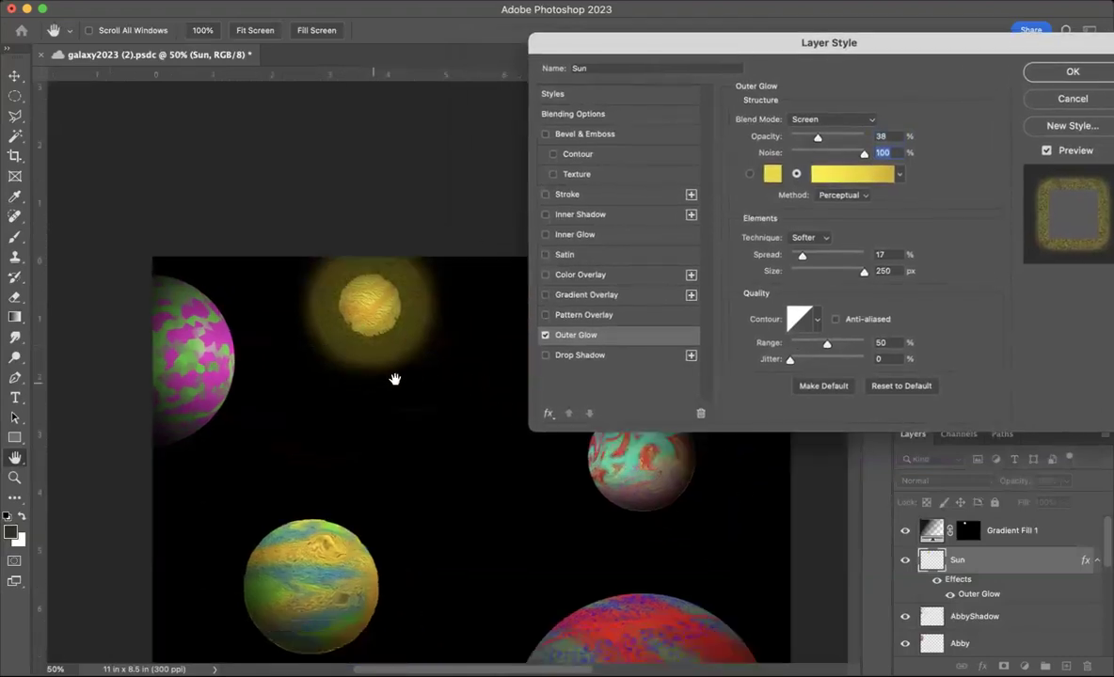
Set the outer glow's spread to 52%, its noise to 48% and its opacity to about 29%.
{"action": "left_click_drag", "start_coordinate": [803, 255], "coordinate": [828, 260]}
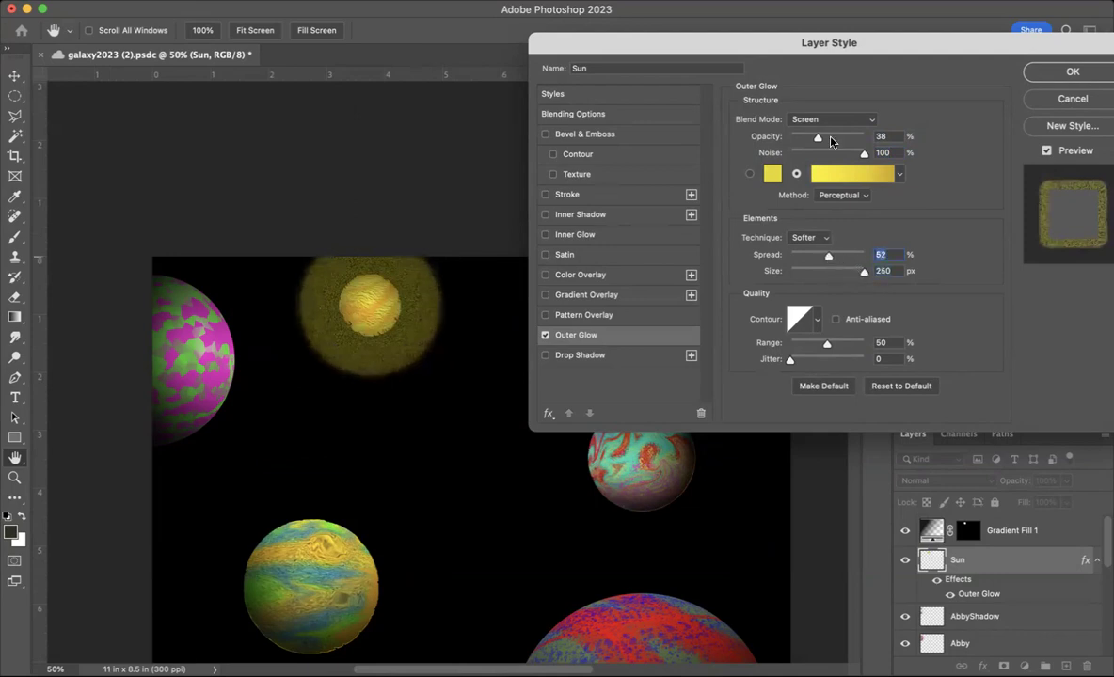
{"action": "mouse_move", "coordinate": [815, 139]}
{"action": "left_mouse_down"}
{"action": "mouse_move", "coordinate": [796, 138]}
{"action": "mouse_move", "coordinate": [824, 156]}
{"action": "mouse_move", "coordinate": [815, 141]}
{"action": "left_mouse_up"}
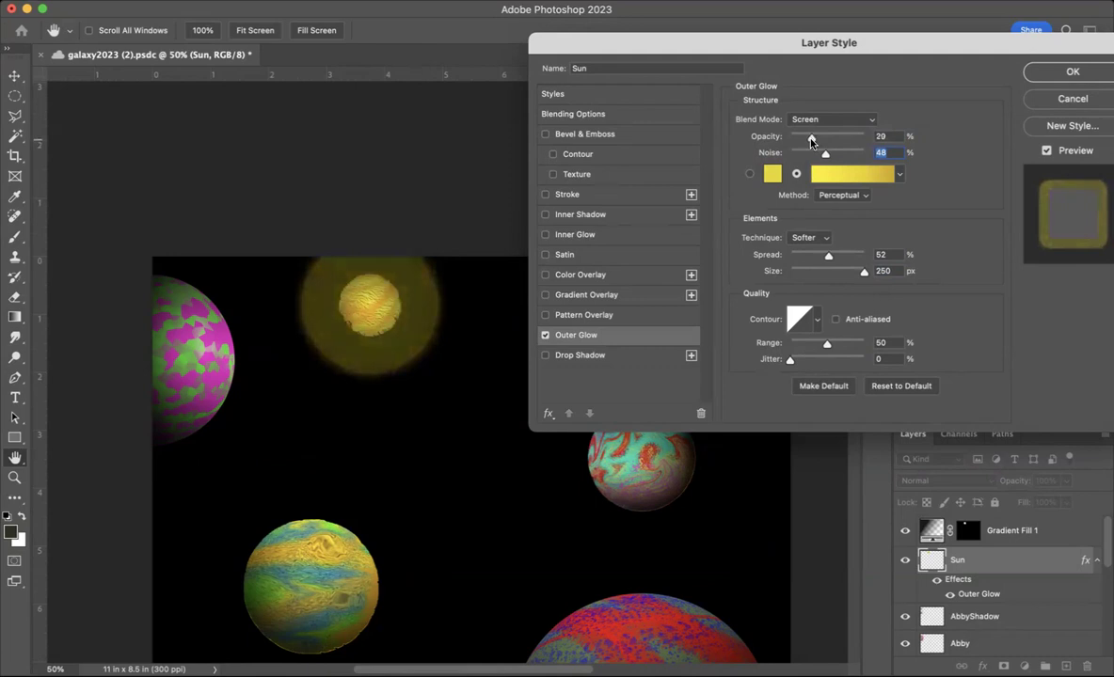
{"action": "left_click", "coordinate": [811, 139]}
Try the Normal blend mode on the sun's outer glow, then set it back to Screen and apply the layer style.
{"action": "left_click", "coordinate": [859, 118]}
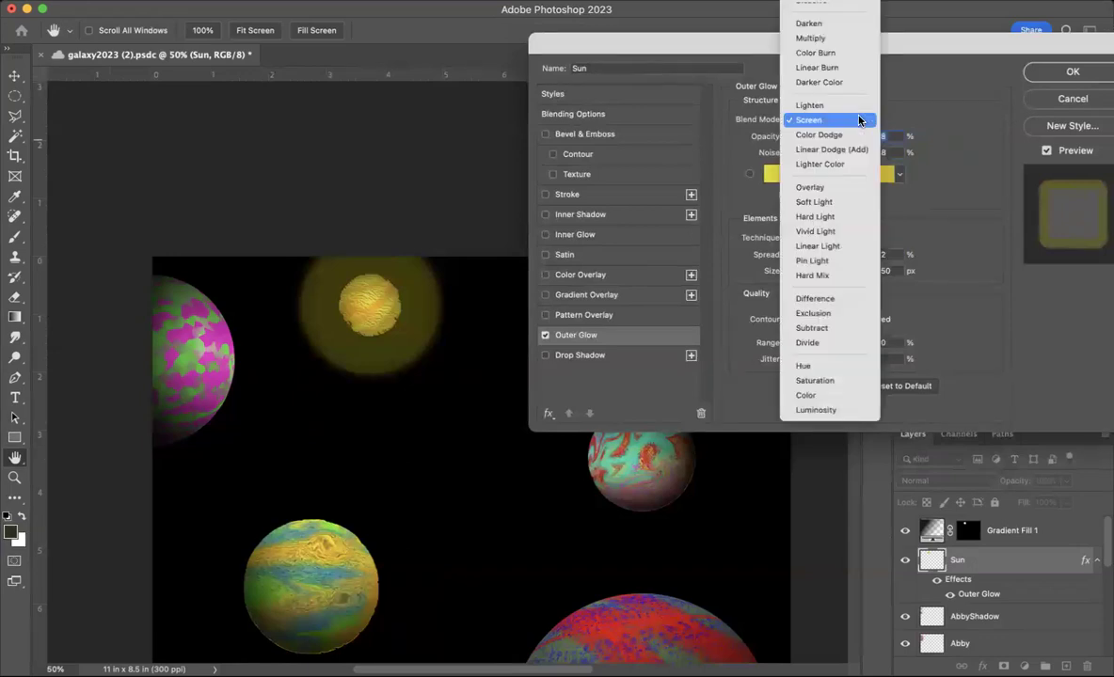
{"action": "scroll", "coordinate": [853, 47], "scroll_direction": "up", "scroll_amount": 1}
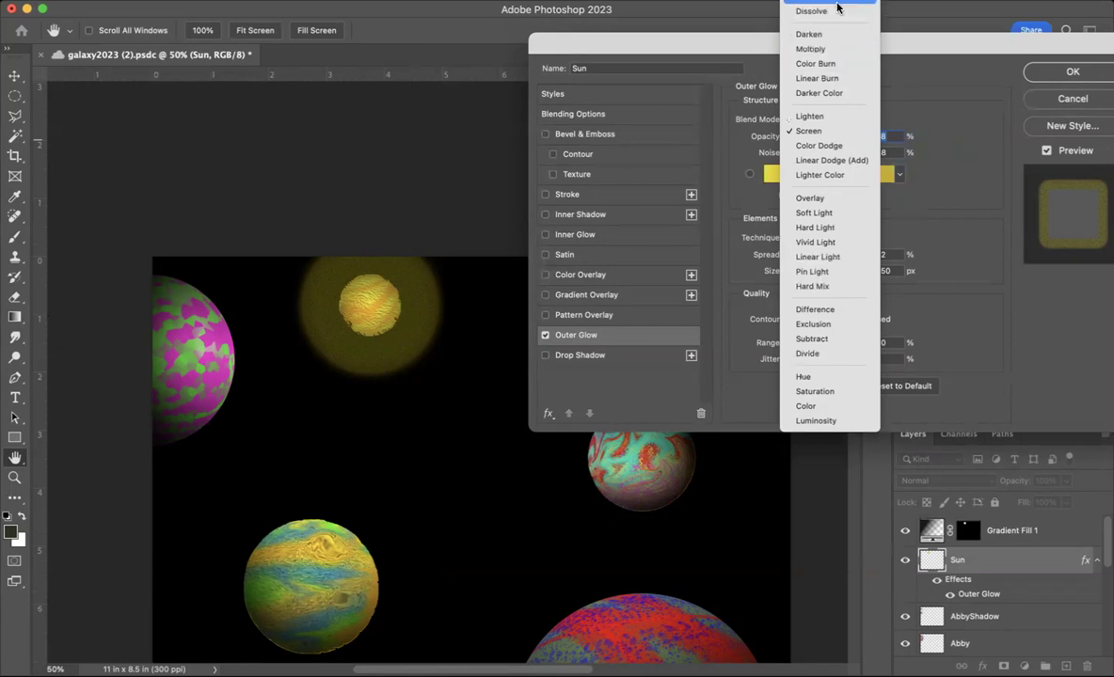
{"action": "left_click", "coordinate": [836, 3]}
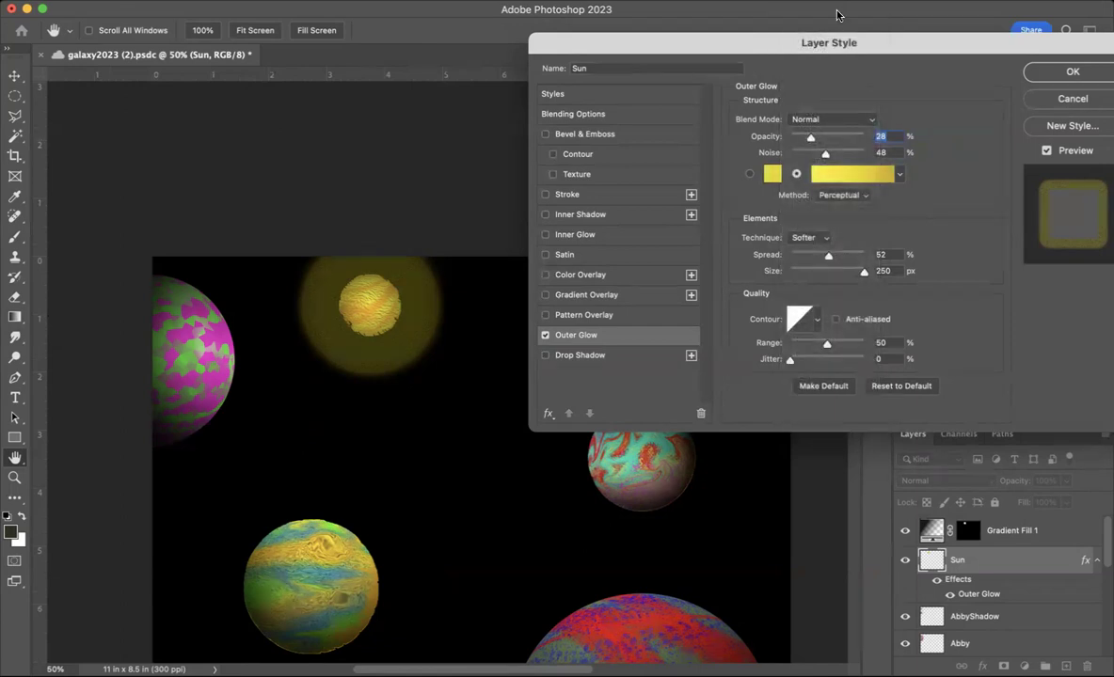
{"action": "left_click", "coordinate": [853, 121]}
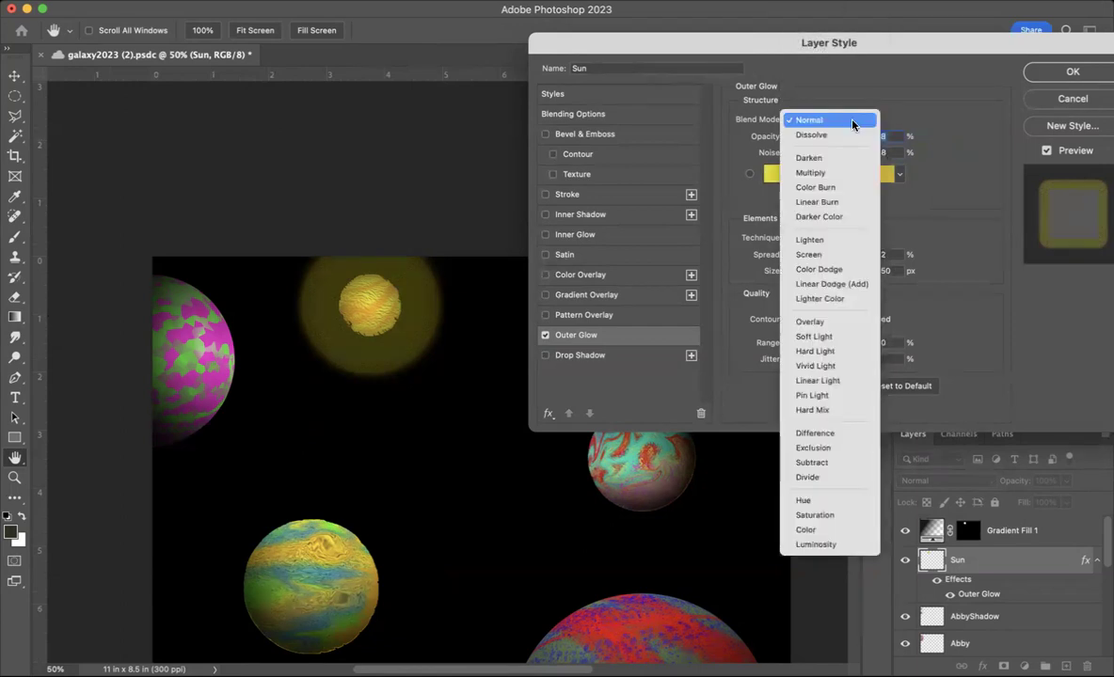
{"action": "left_click", "coordinate": [834, 255]}
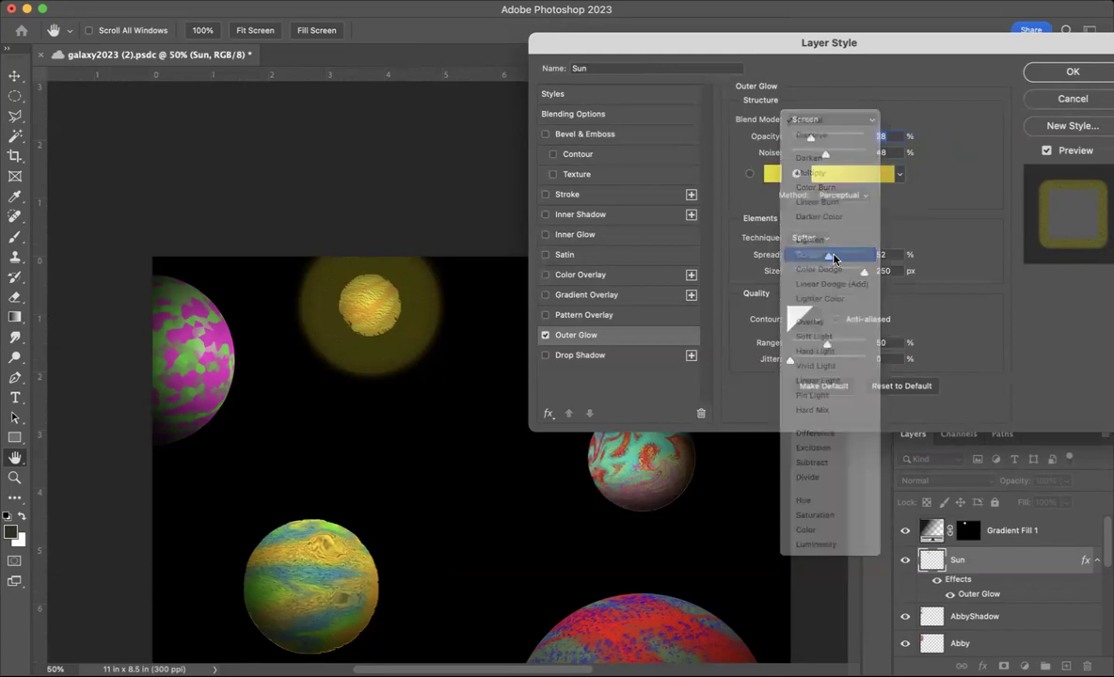
{"action": "left_click", "coordinate": [1058, 75]}
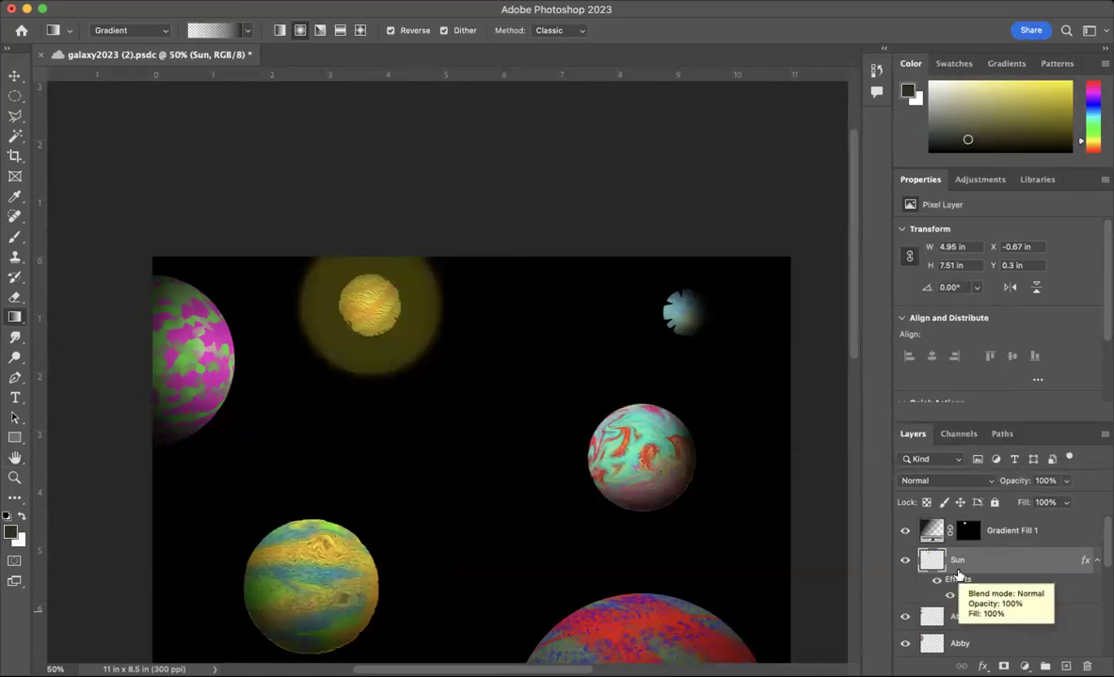
Select an ellipse about 2.83 by 2.4 in around the sun's halo and try a Paint Bucket fill on a new layer below Sun.
{"action": "left_click", "coordinate": [15, 96]}
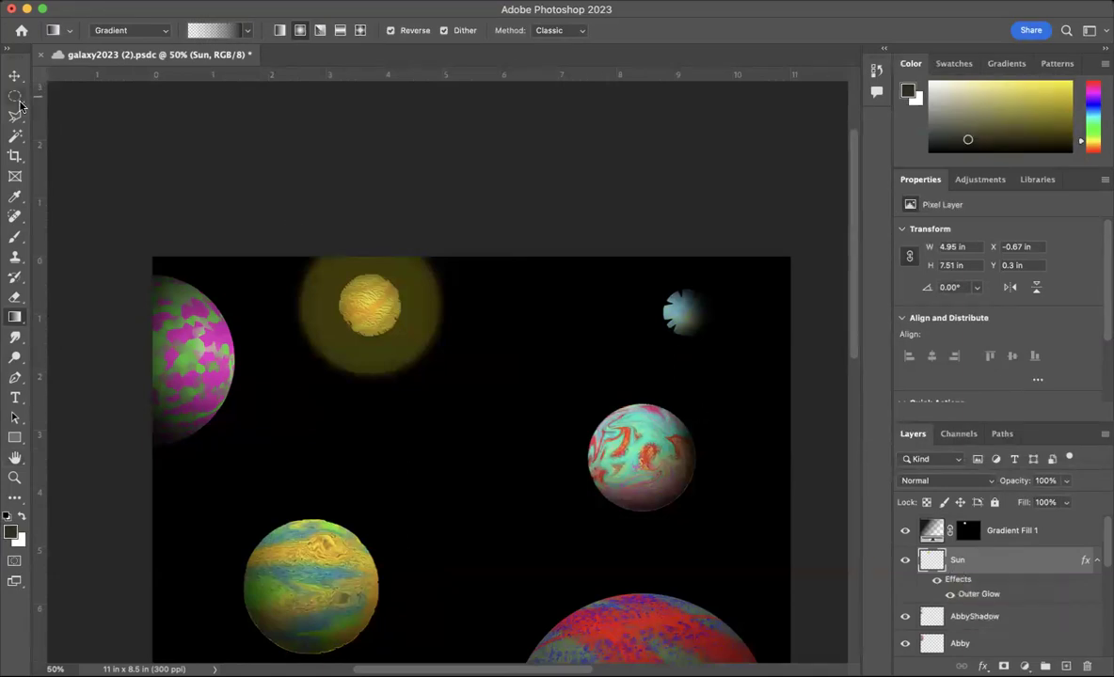
{"action": "left_click_drag", "start_coordinate": [292, 256], "coordinate": [445, 378]}
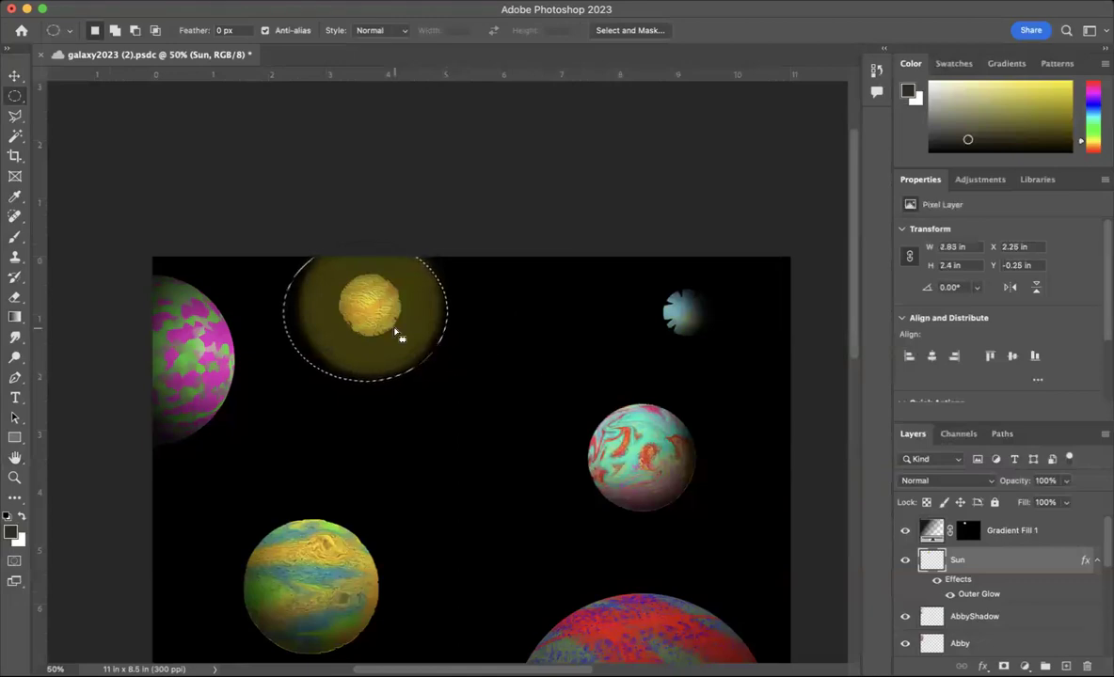
{"action": "left_click", "coordinate": [999, 629]}
{"action": "key", "text": "super+alt+shift+n"}
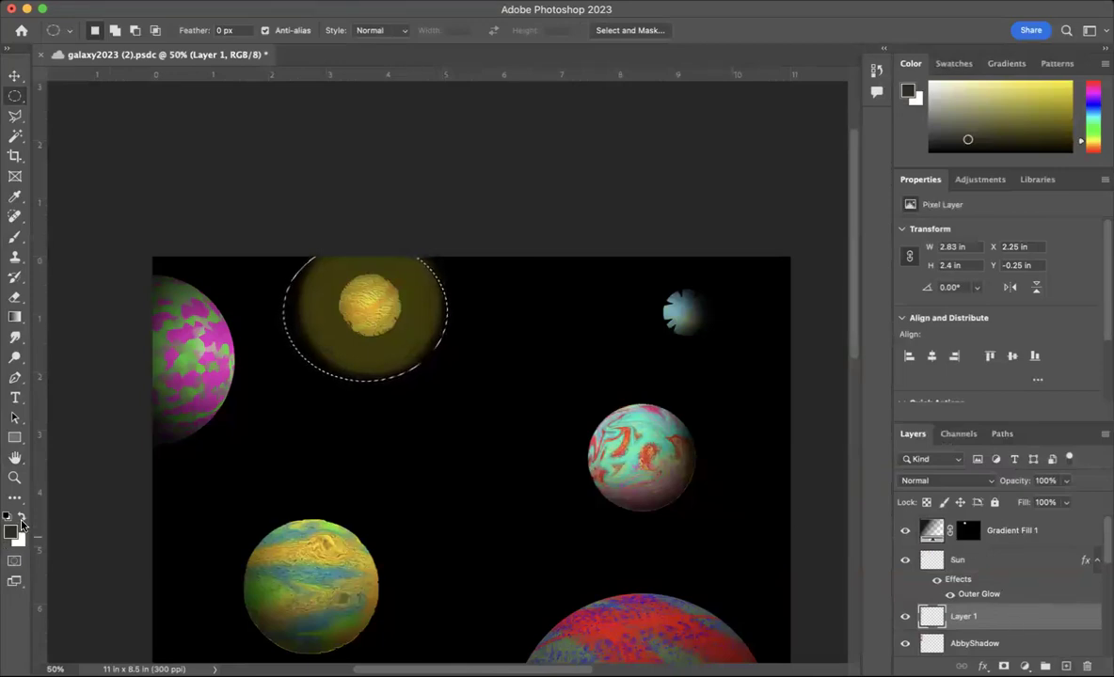
{"action": "left_click_drag", "start_coordinate": [16, 316], "coordinate": [81, 326]}
{"action": "left_click", "coordinate": [332, 316]}
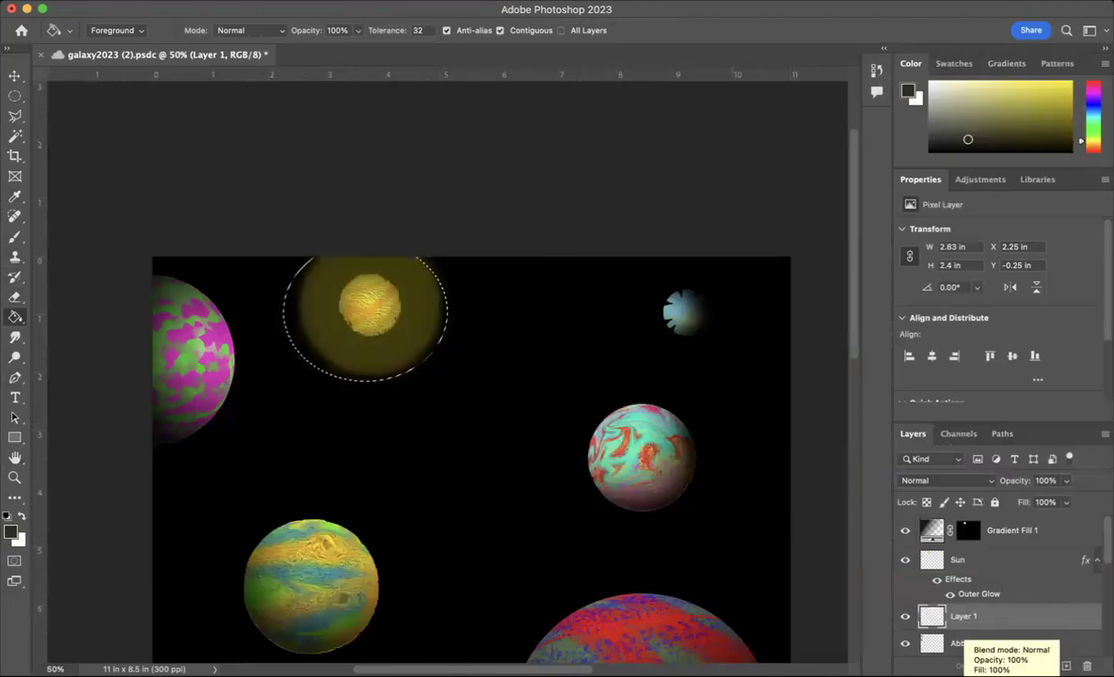
Apply an Outer Glow style with the preset settings to the new layer below Sun and clear the selection.
{"action": "left_click", "coordinate": [979, 667]}
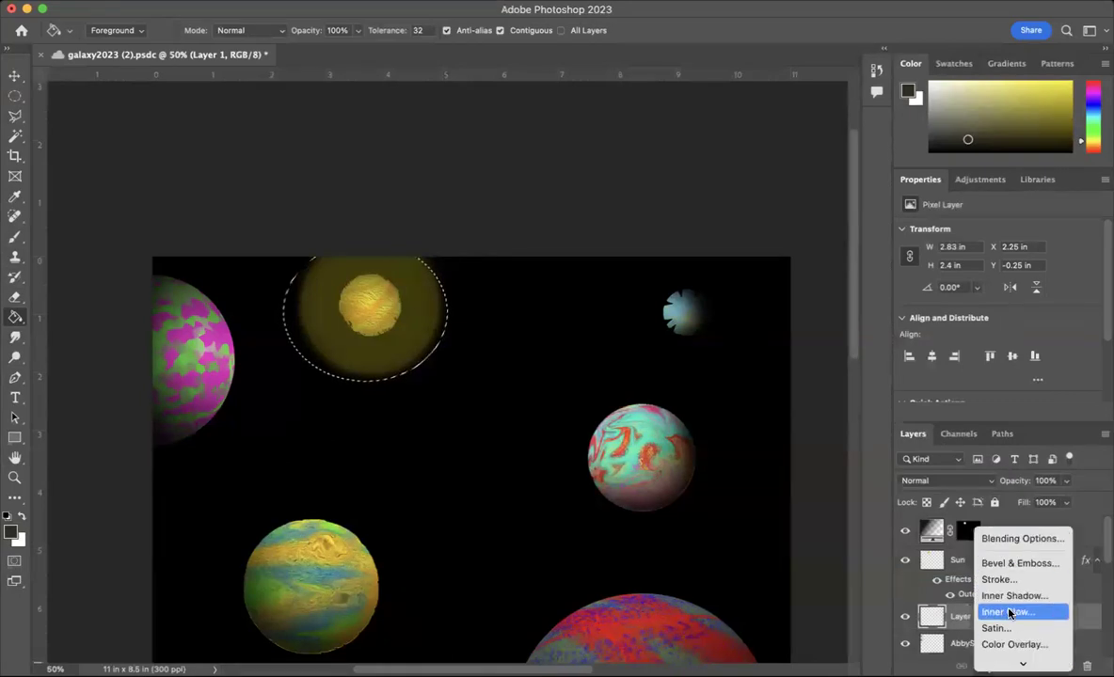
{"action": "scroll", "coordinate": [1012, 609], "scroll_direction": "down", "scroll_amount": 3}
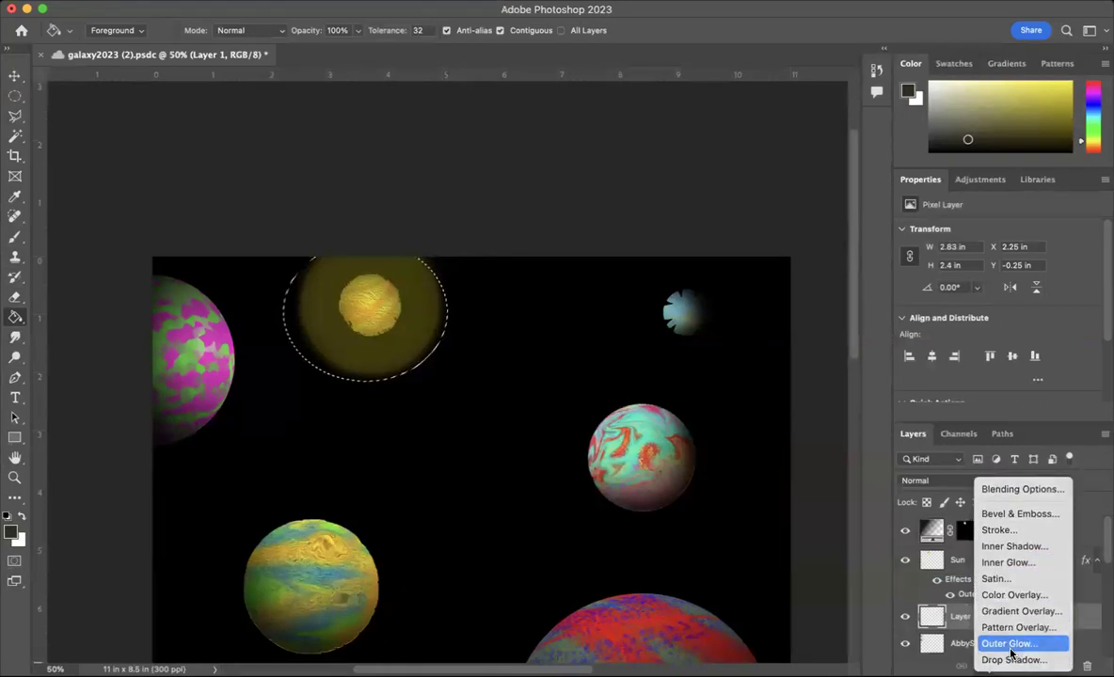
{"action": "left_click", "coordinate": [1011, 646]}
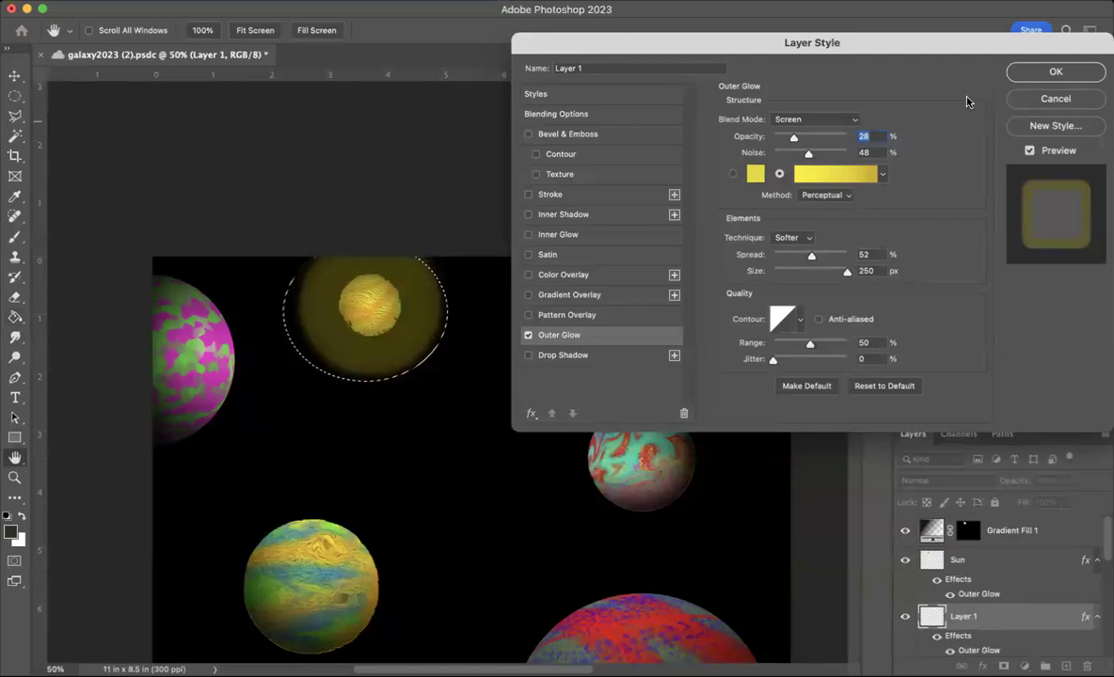
{"action": "left_click", "coordinate": [1052, 73]}
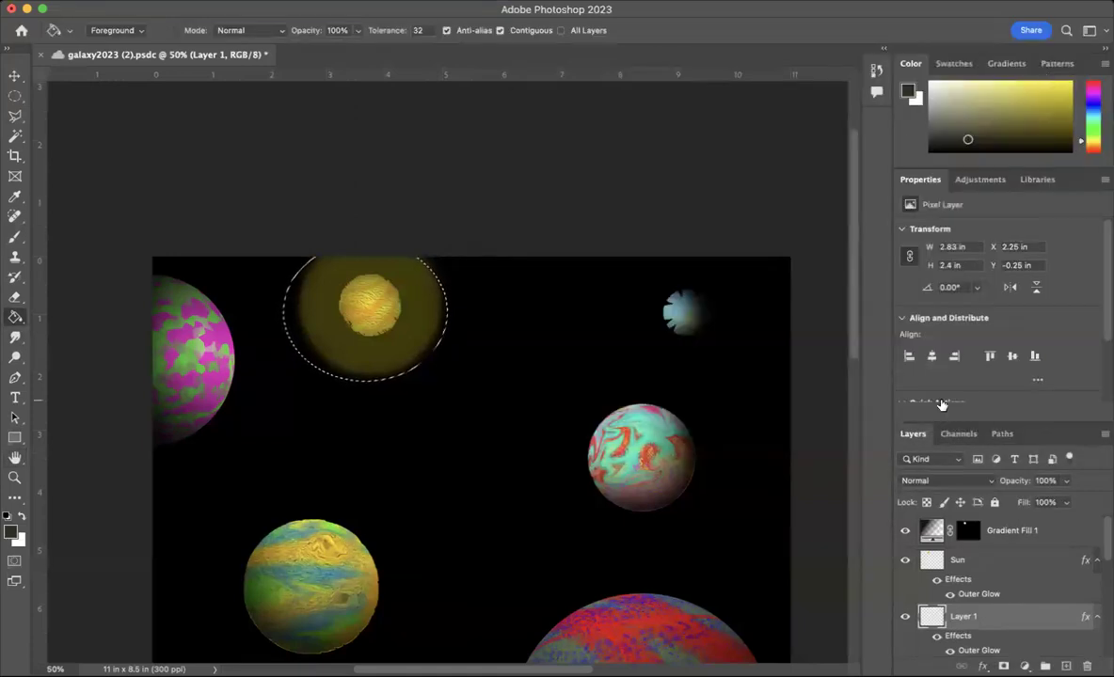
{"action": "key", "text": "super+d"}
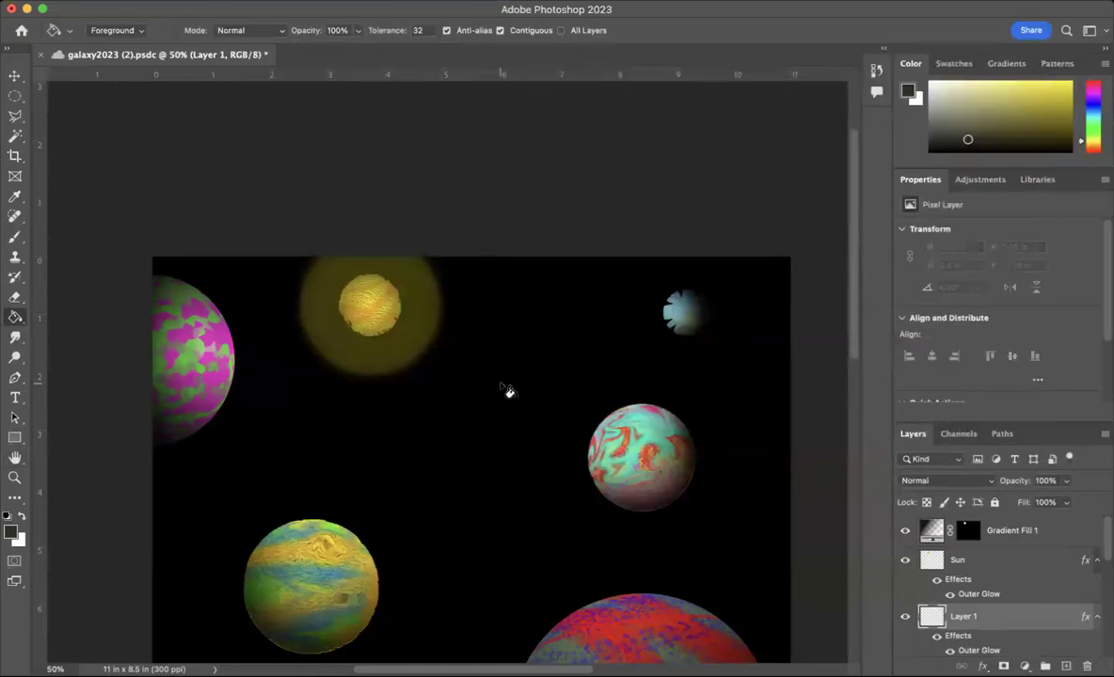
Set the Sun layer's outer glow to 0% spread and 70 px size, lower its opacity slightly and apply the style.
{"action": "key", "text": "super+minus"}
{"action": "key", "text": "super+minus"}
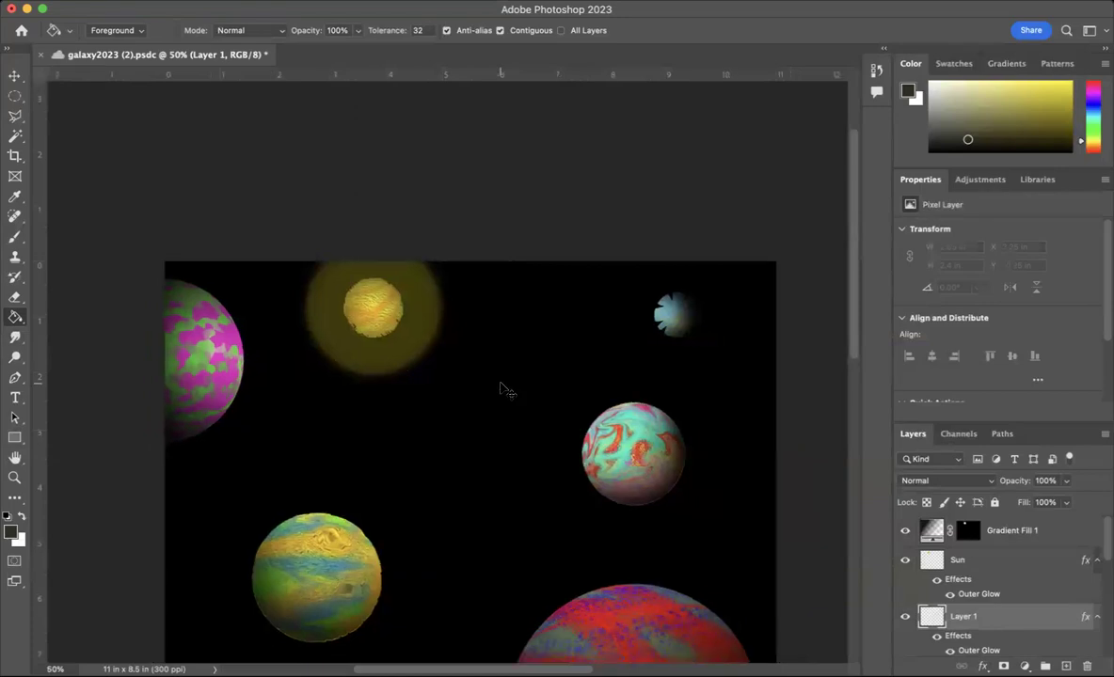
{"action": "scroll", "coordinate": [508, 391], "scroll_direction": "down", "scroll_amount": 2}
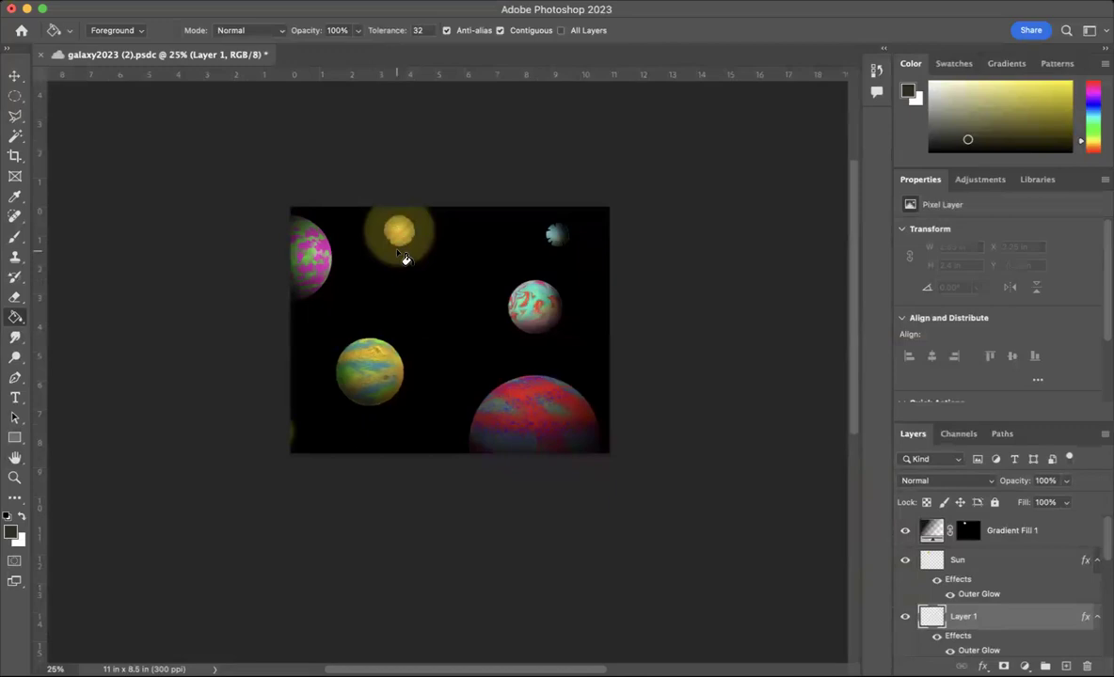
{"action": "double_click", "coordinate": [977, 595]}
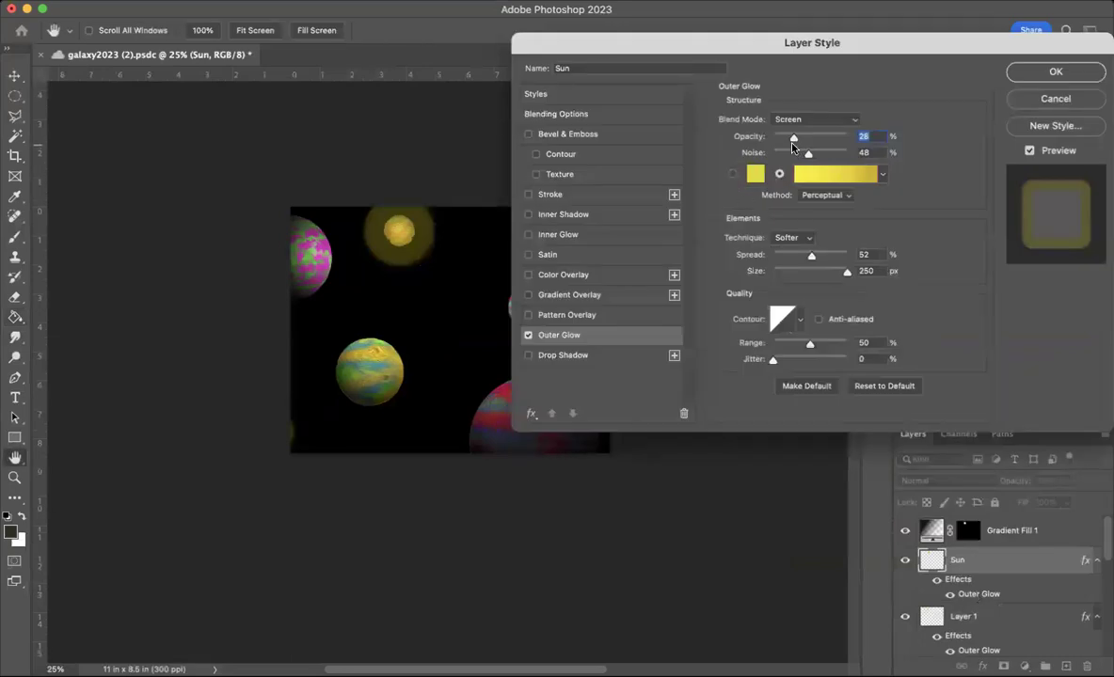
{"action": "left_click_drag", "start_coordinate": [799, 261], "coordinate": [717, 242]}
{"action": "left_click", "coordinate": [844, 273]}
{"action": "left_click_drag", "start_coordinate": [843, 273], "coordinate": [797, 279]}
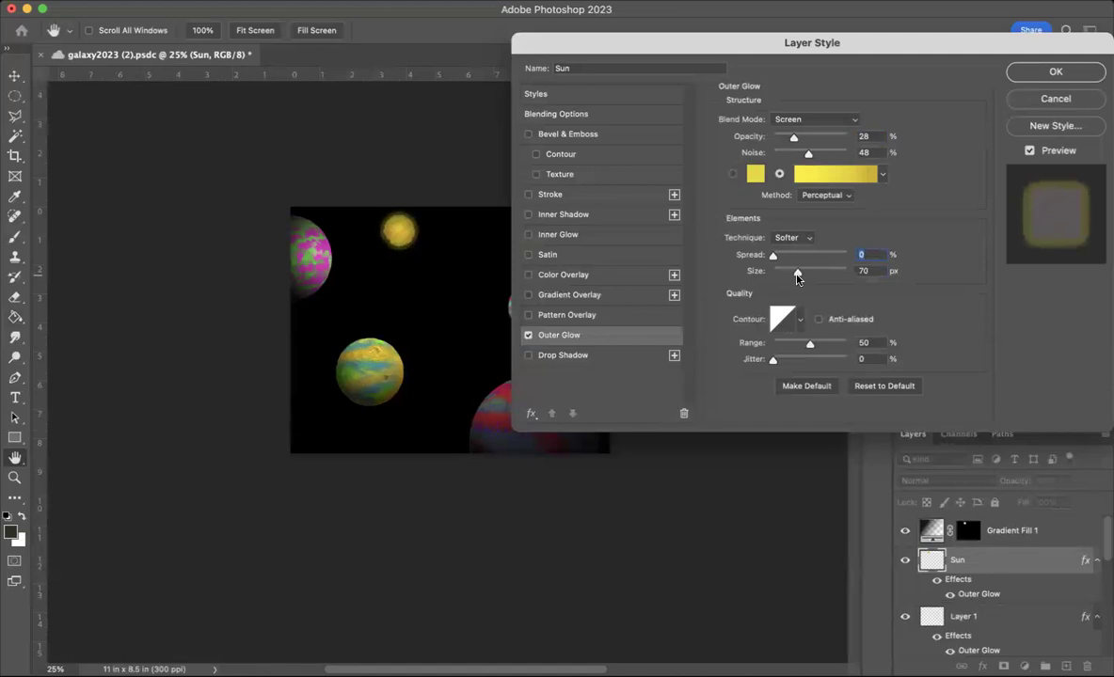
{"action": "left_click", "coordinate": [787, 139]}
{"action": "left_click", "coordinate": [1033, 75]}
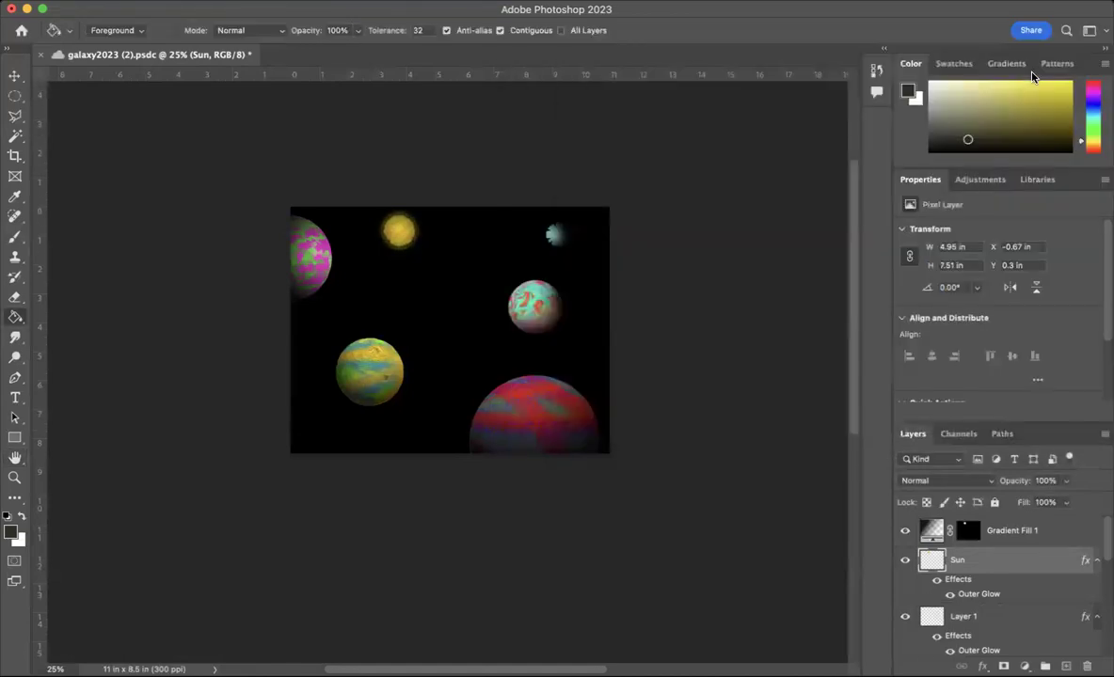